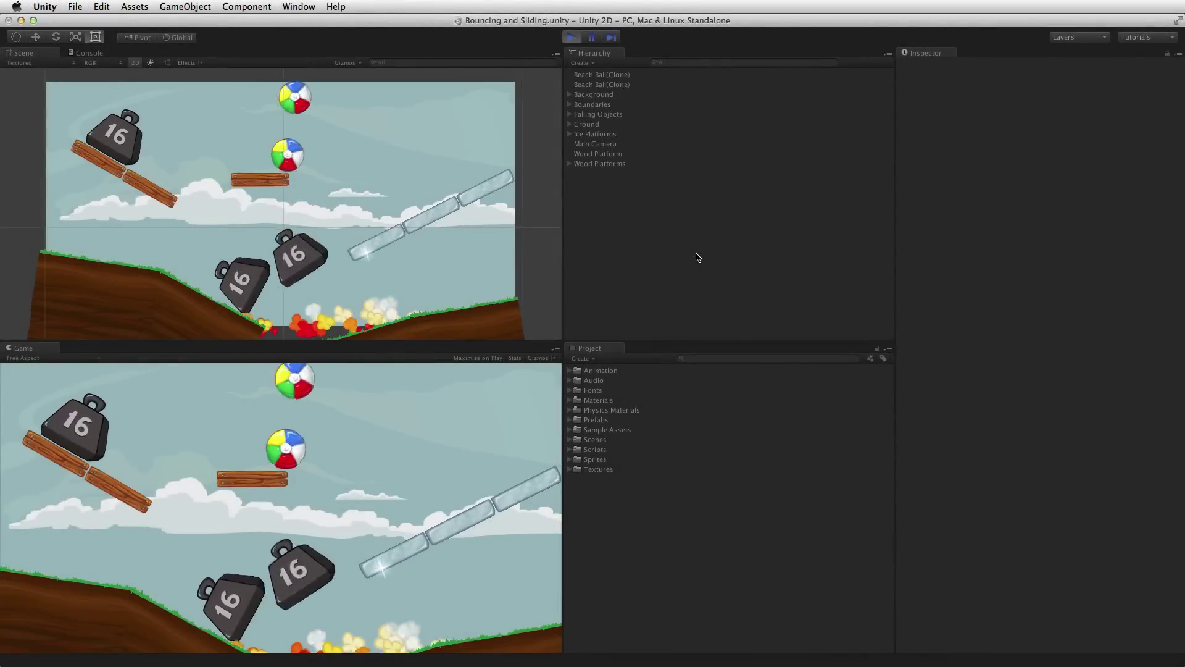
Pause the demo and inspect a Beach Ball(Clone) and the first Ice platform in the Inspector.
left_click(594, 38)
left_click(625, 76)
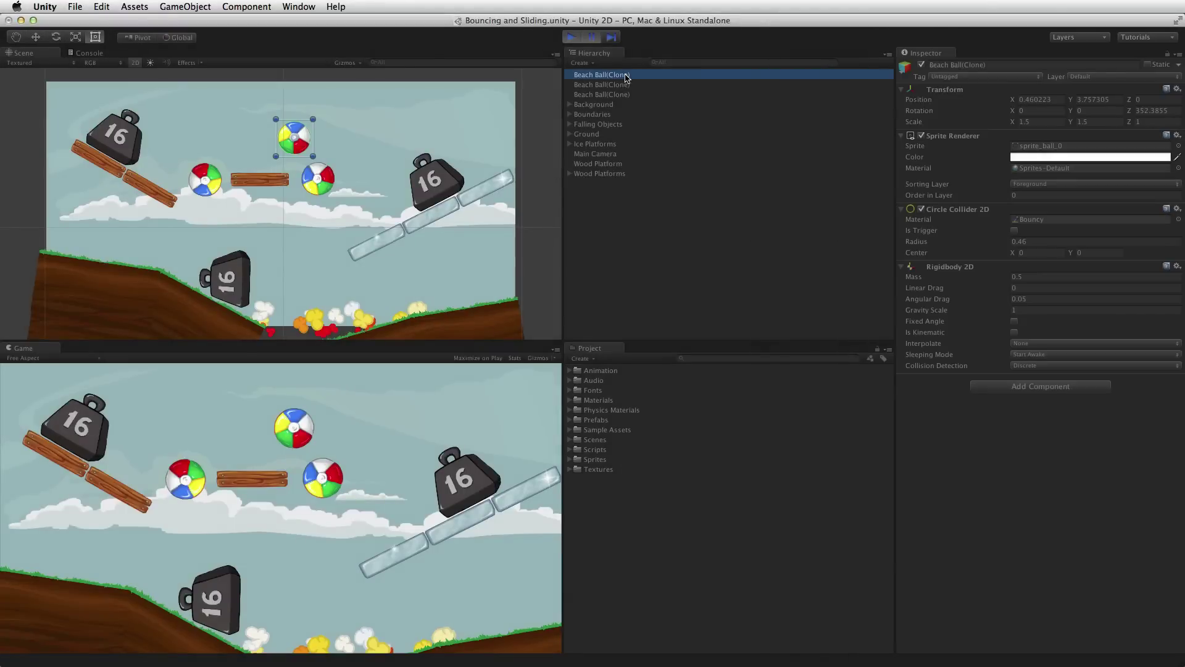
left_click(570, 144)
left_click(607, 155)
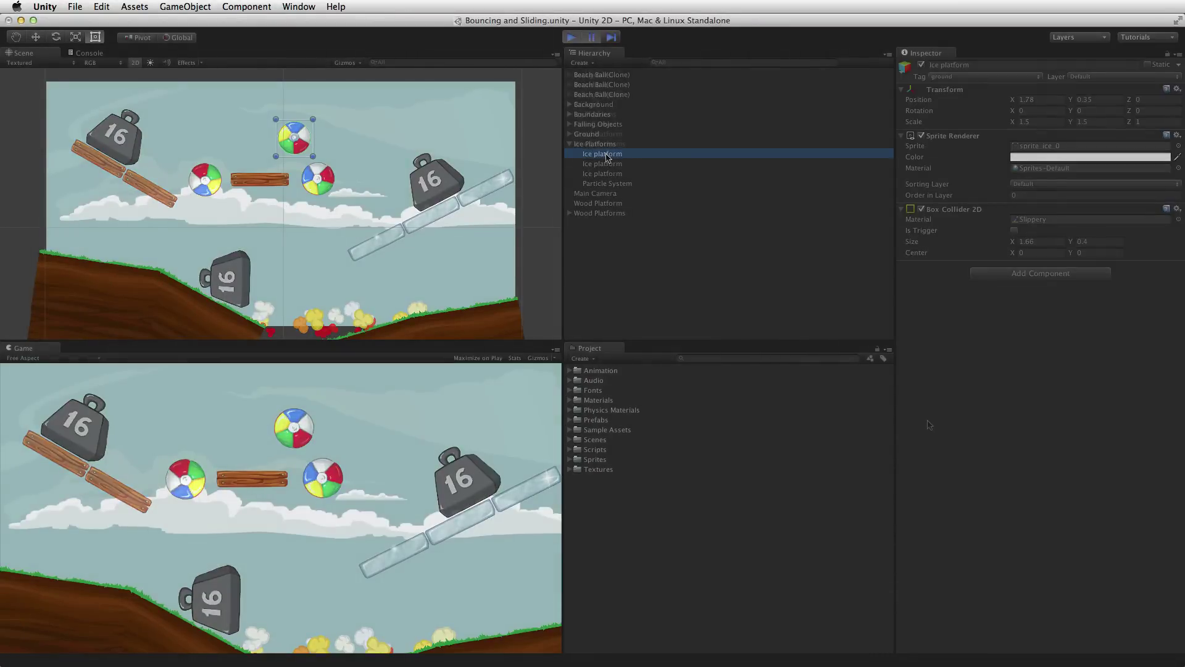
Stop play mode and drag the prop_Ball sprite from _Props into the scene above the wooden platform.
key("super+p")
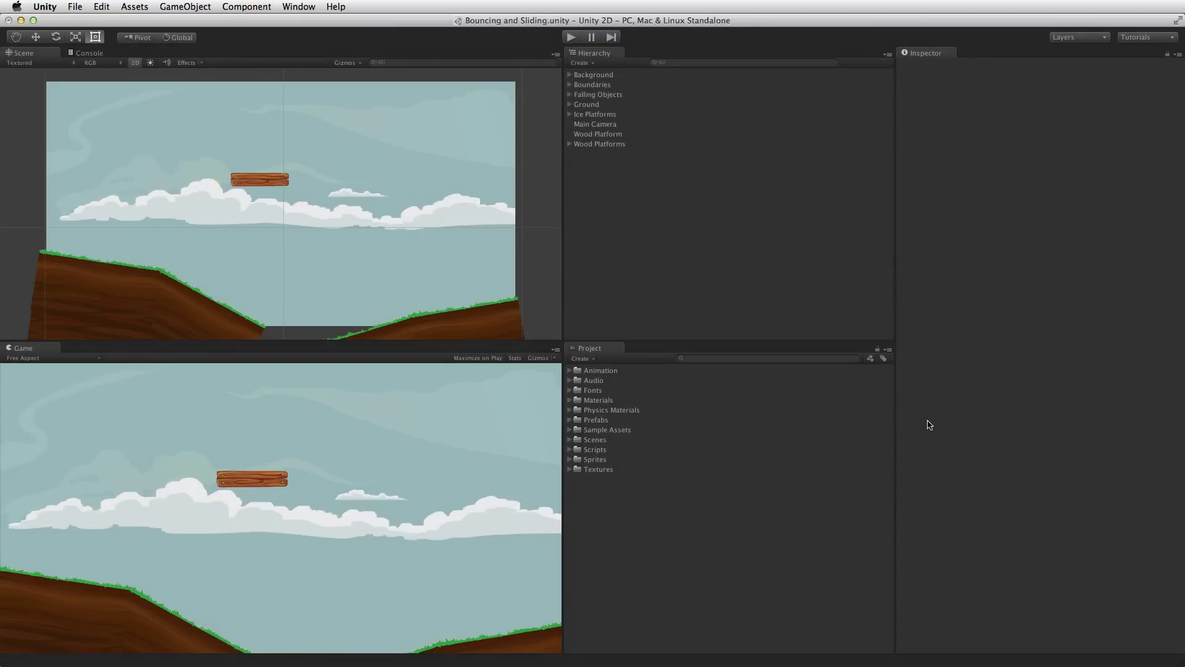
left_click(569, 459)
left_click(611, 558)
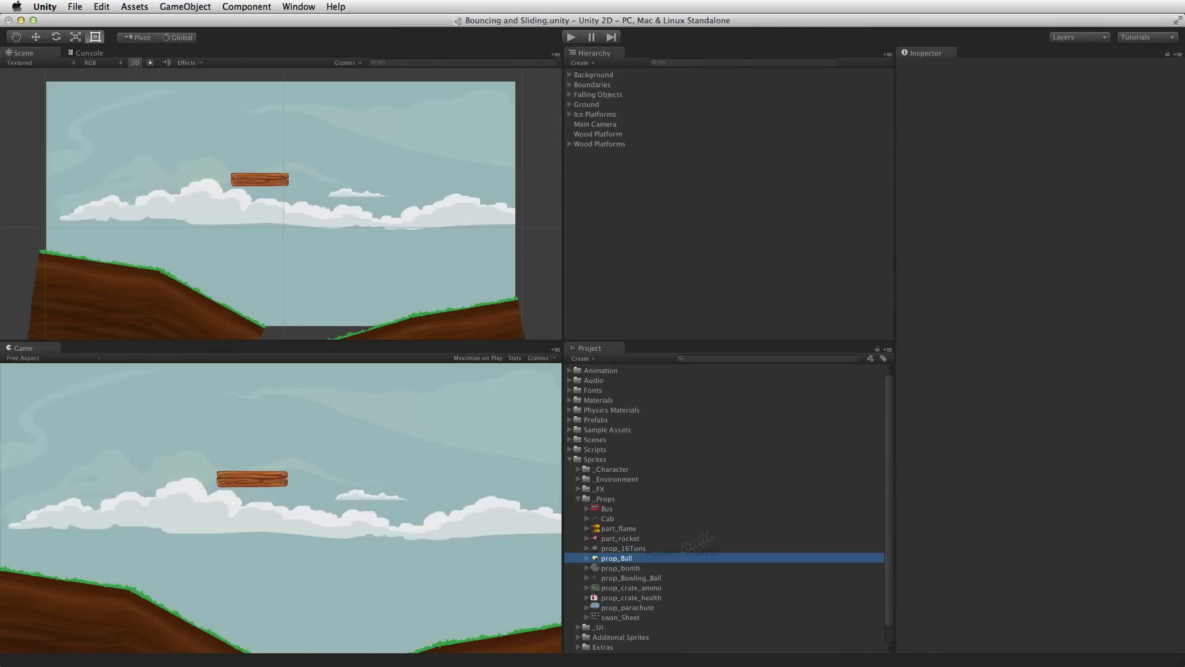
left_click_drag(679, 547, 289, 127)
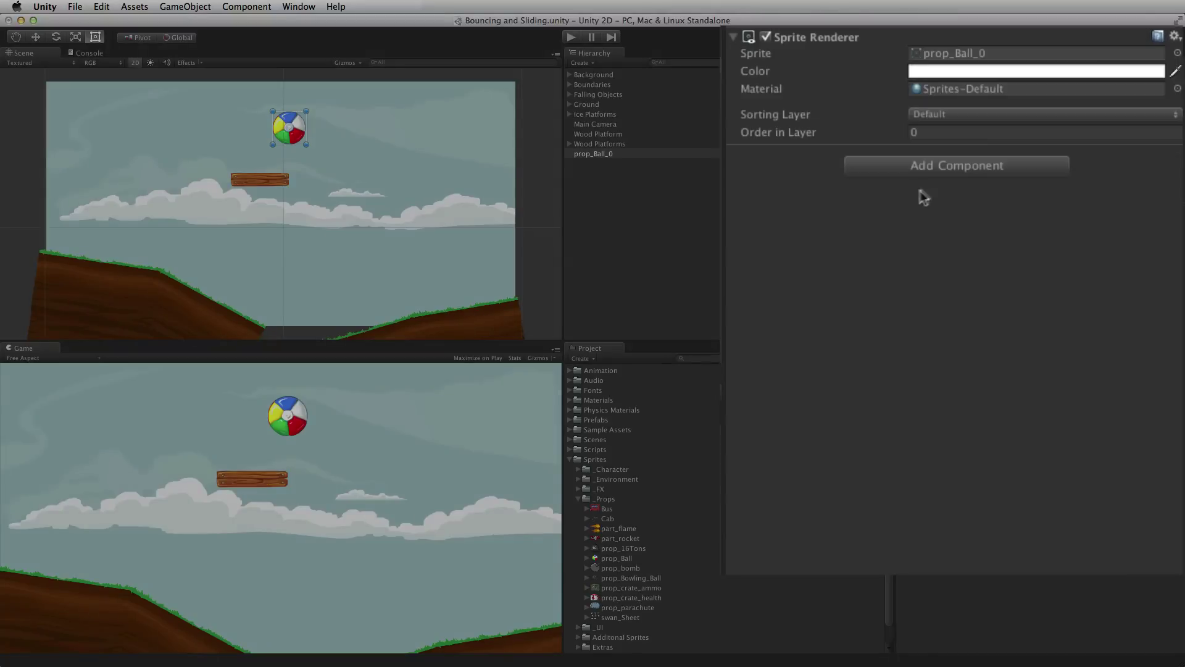
Add a Circle Collider 2D from the Physics 2D components to prop_Ball_0.
left_click(1016, 217)
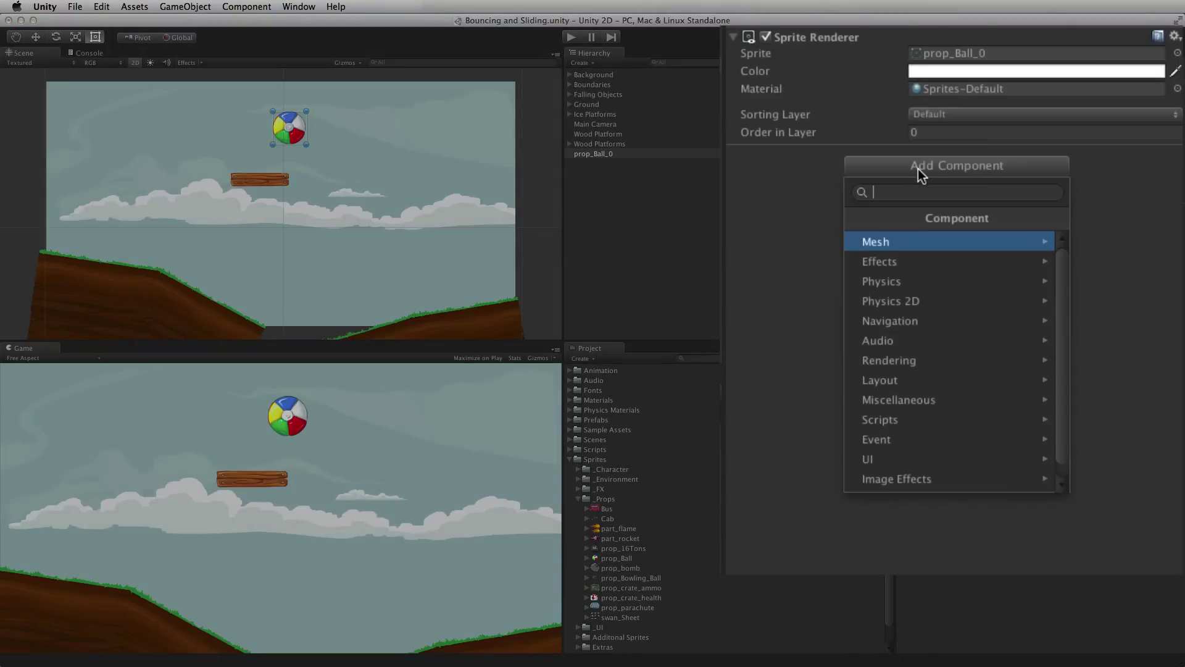
left_click(913, 302)
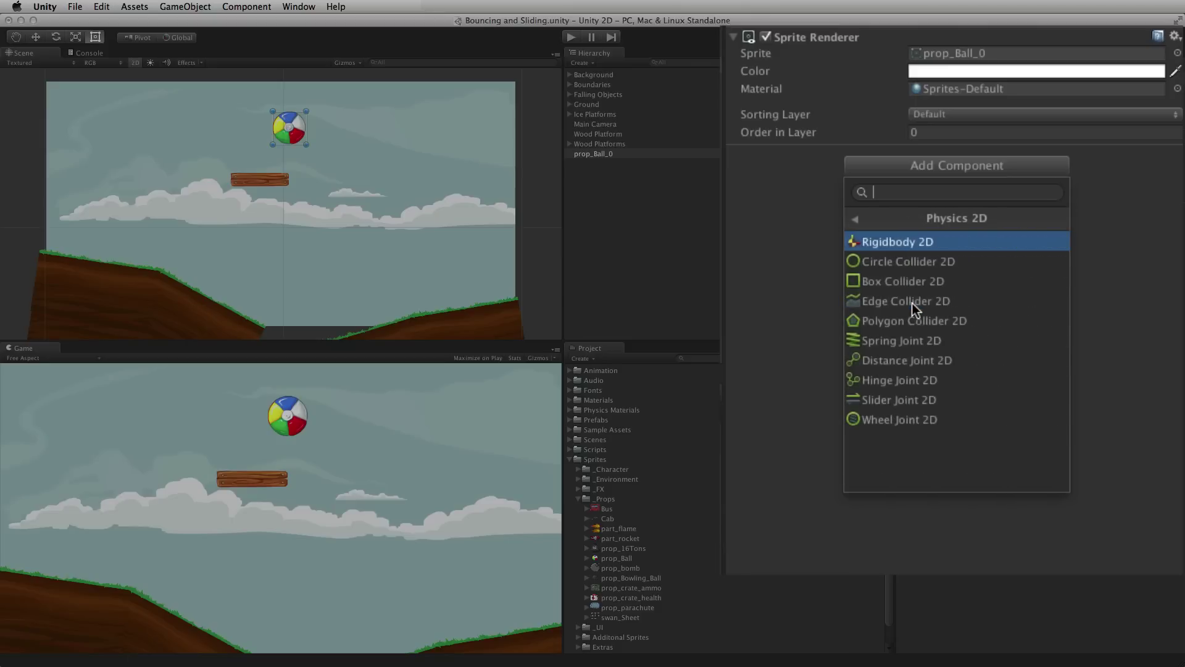
left_click(918, 261)
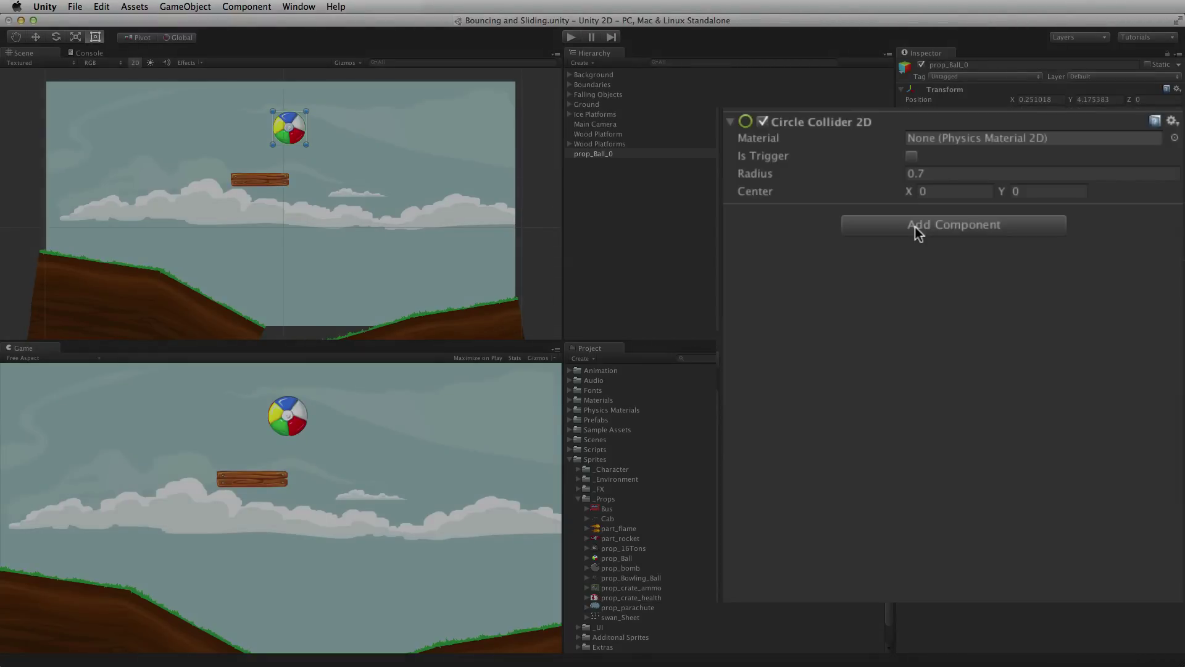
Add a Rigidbody 2D to the prop_Ball_0 beach ball.
left_click(1016, 276)
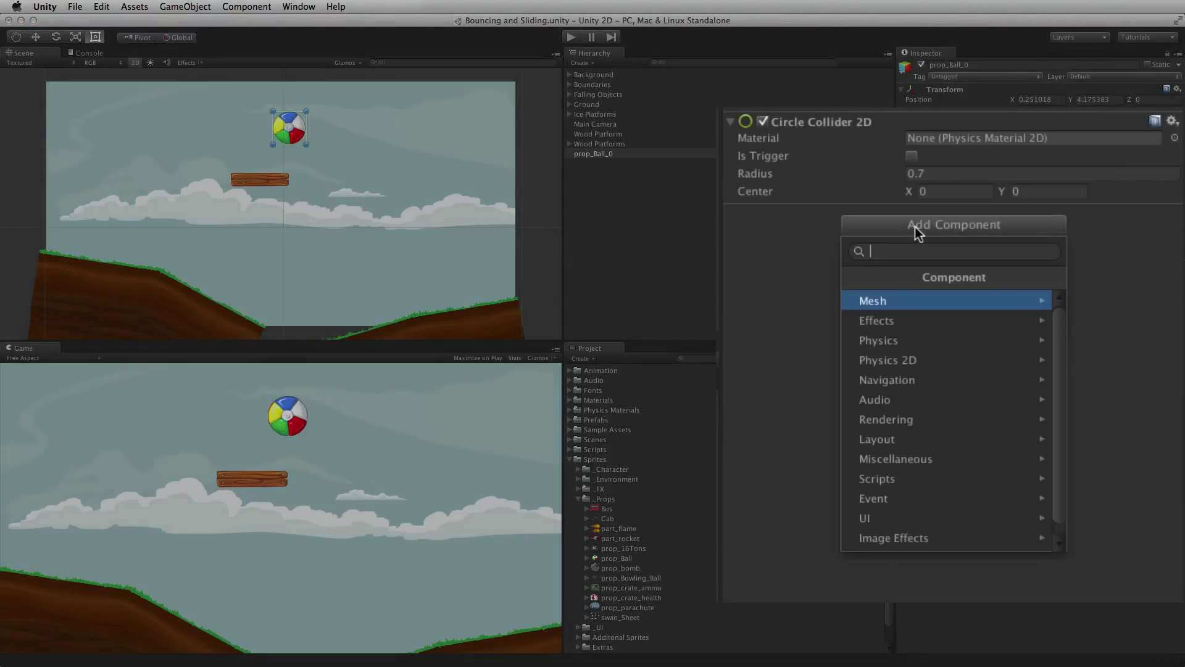
left_click(944, 360)
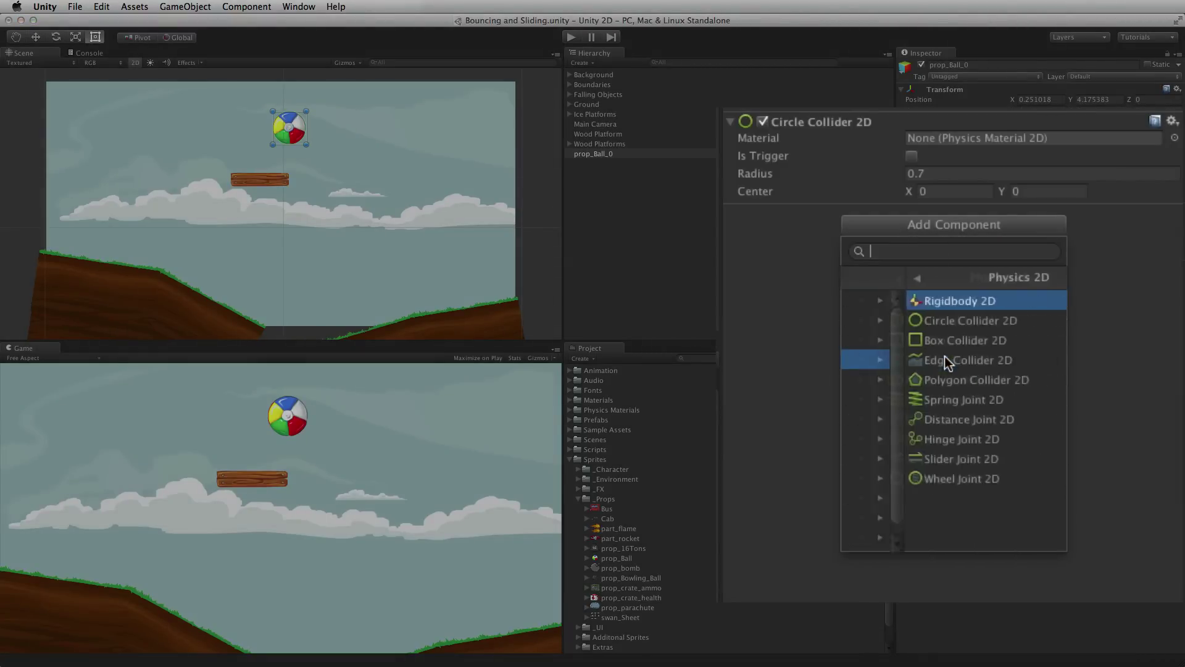
left_click(946, 303)
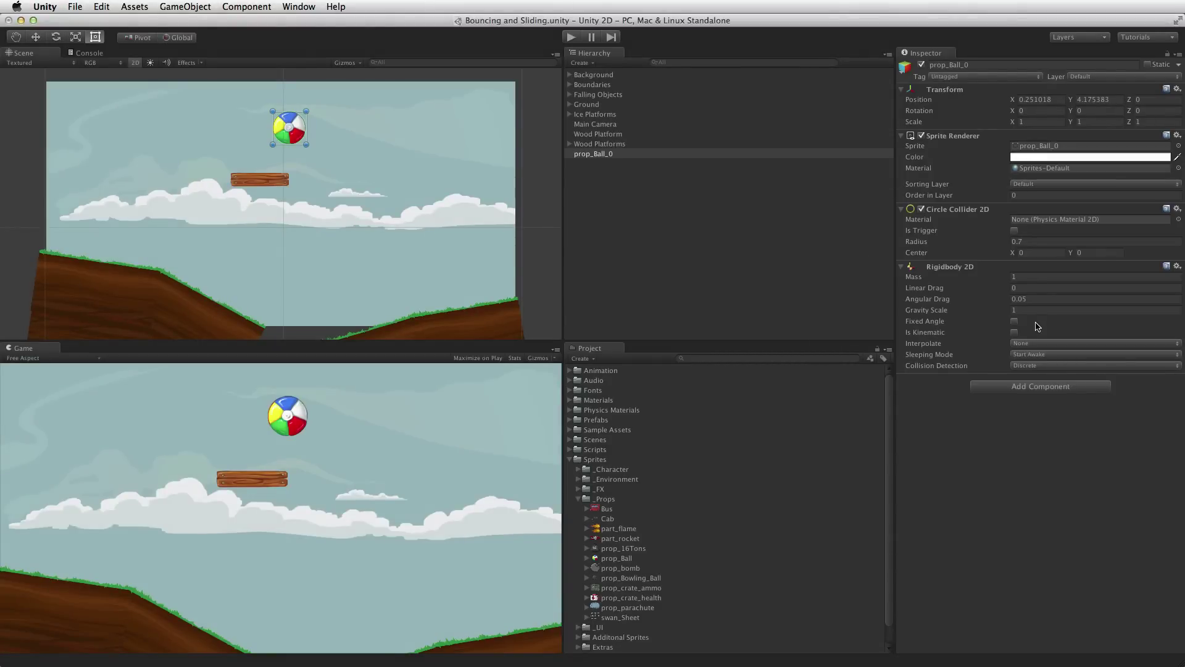
Run the scene to watch the ball fall, then stop play mode.
key("super+p")
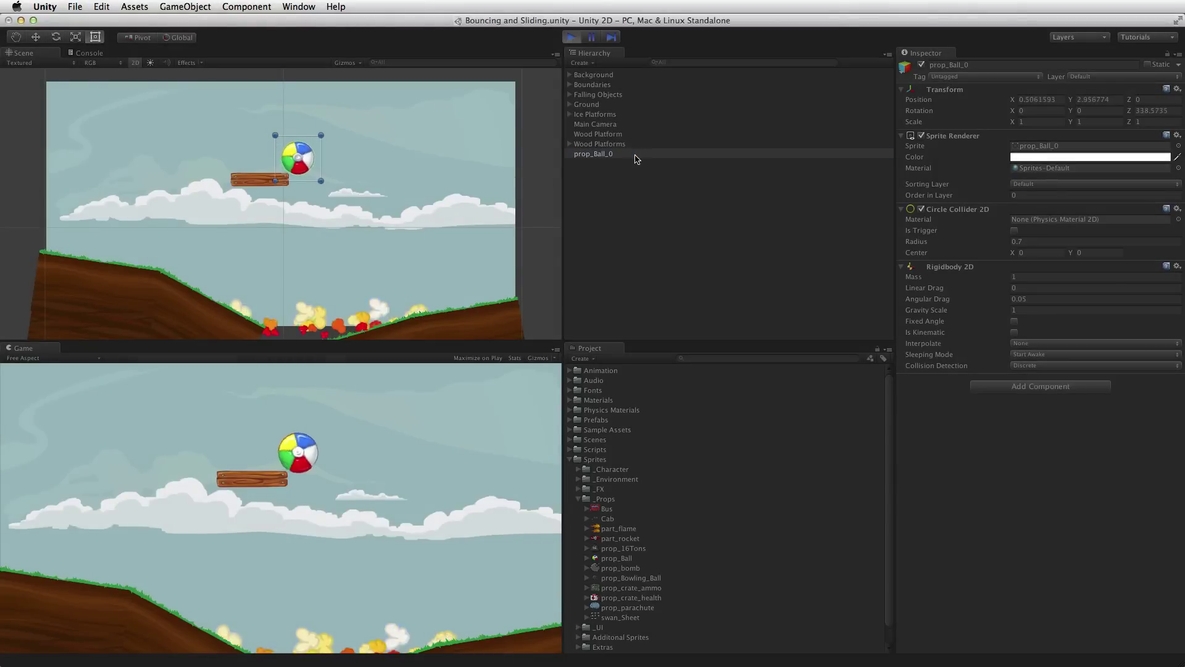
key("super+BackSpace")
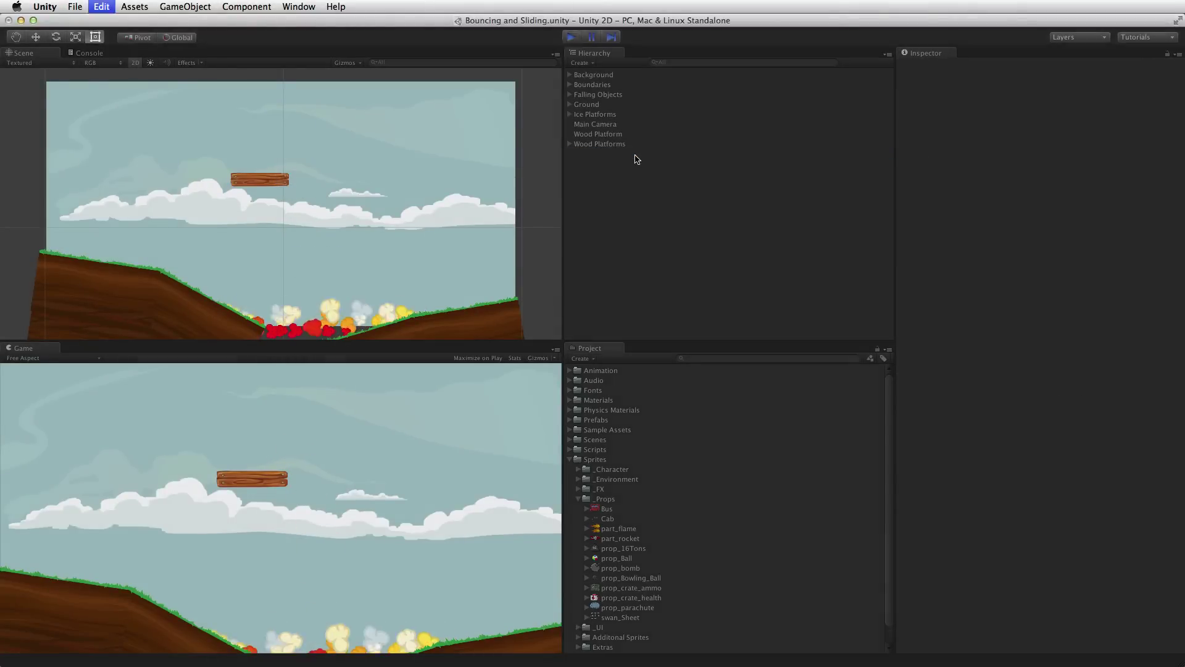
key("super+p")
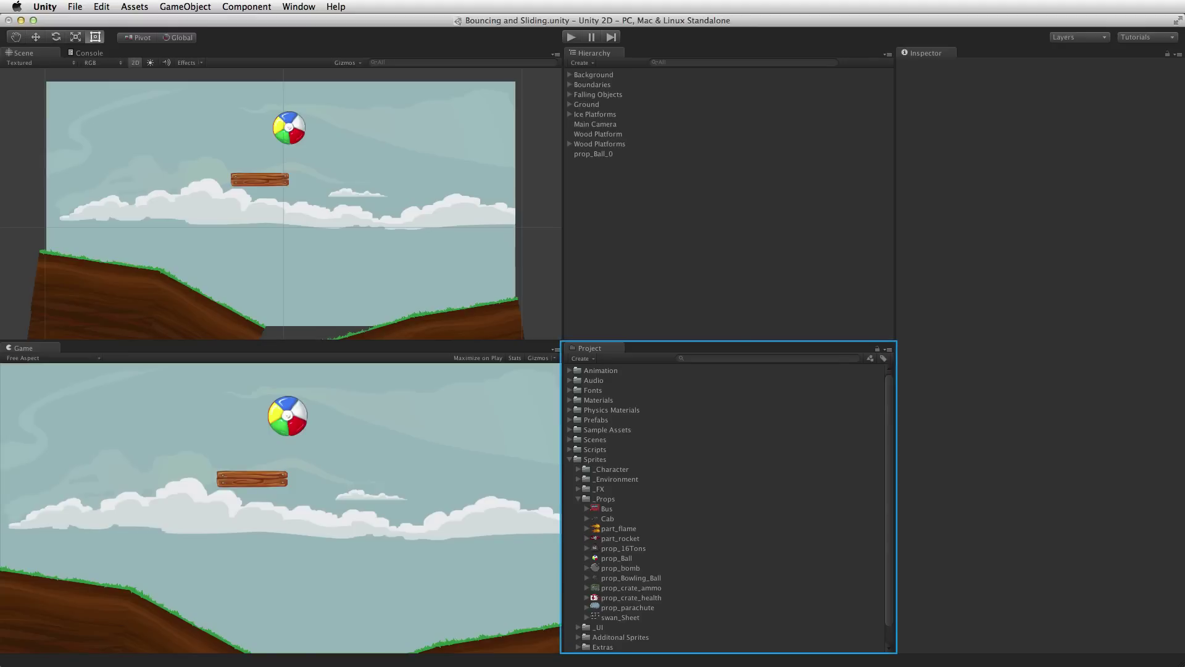
Create a new Physics2D Material asset named Bouncy.
left_click(570, 460)
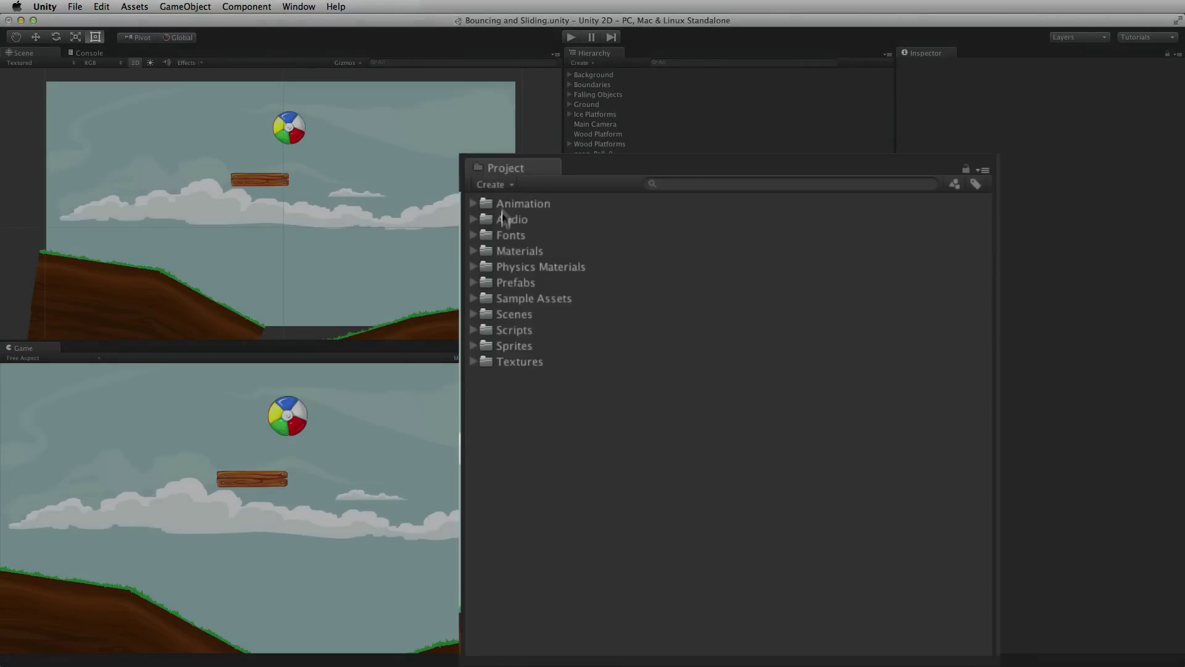
left_click(492, 184)
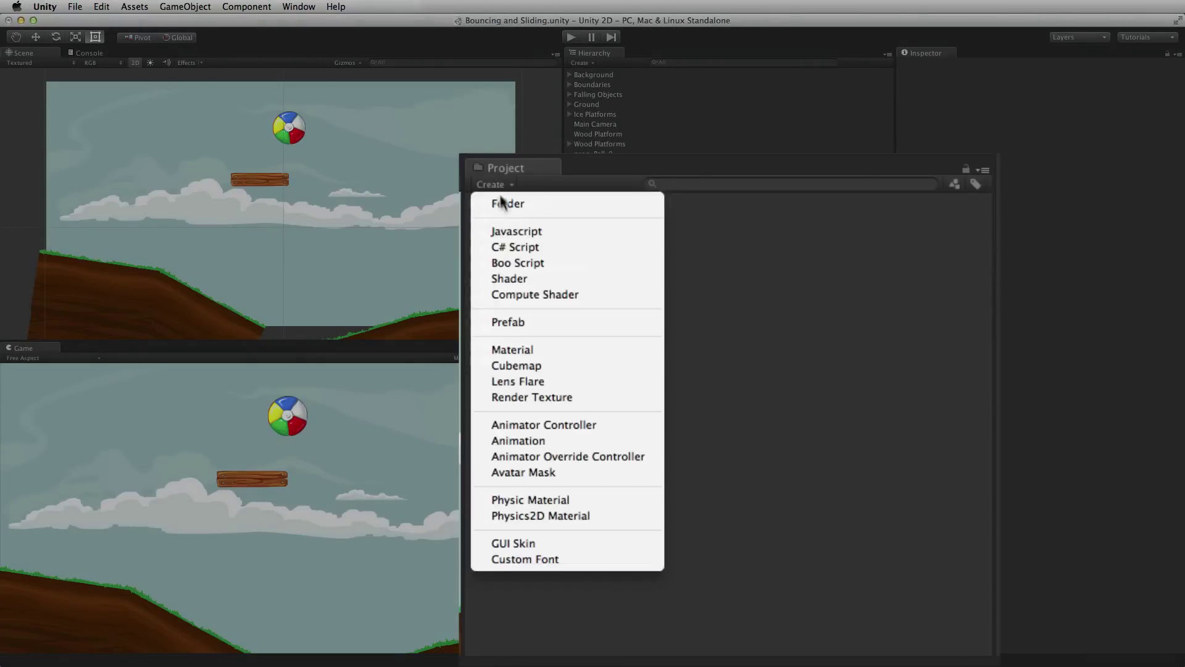
left_click(550, 517)
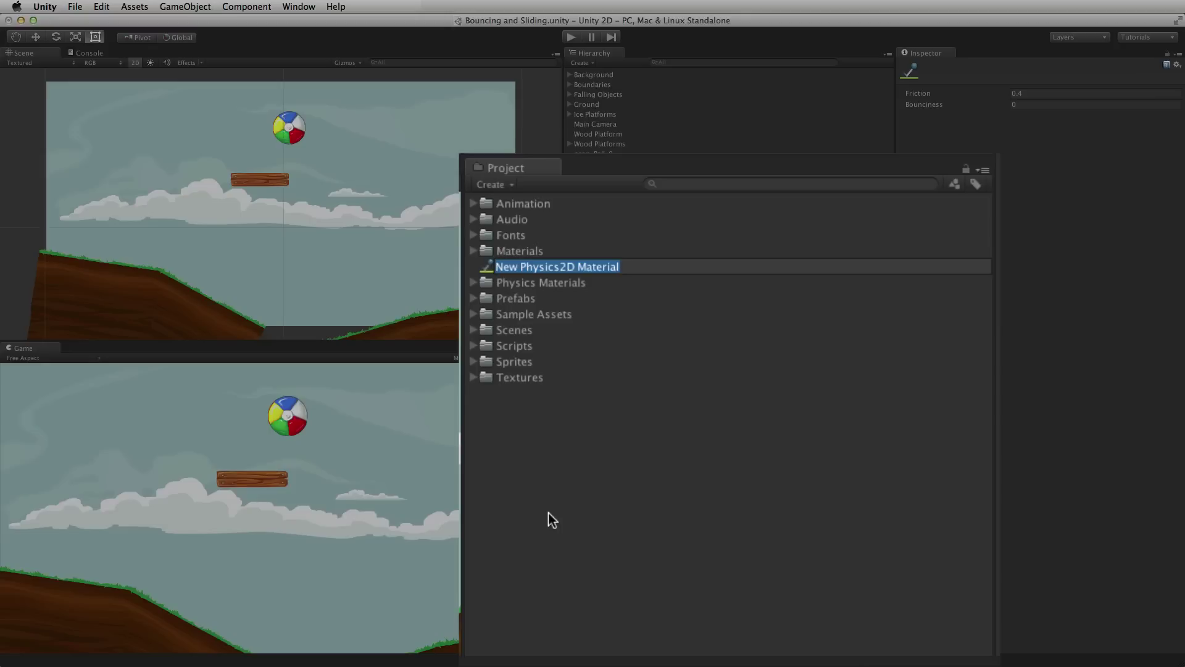
type("Bouncy")
key("Return")
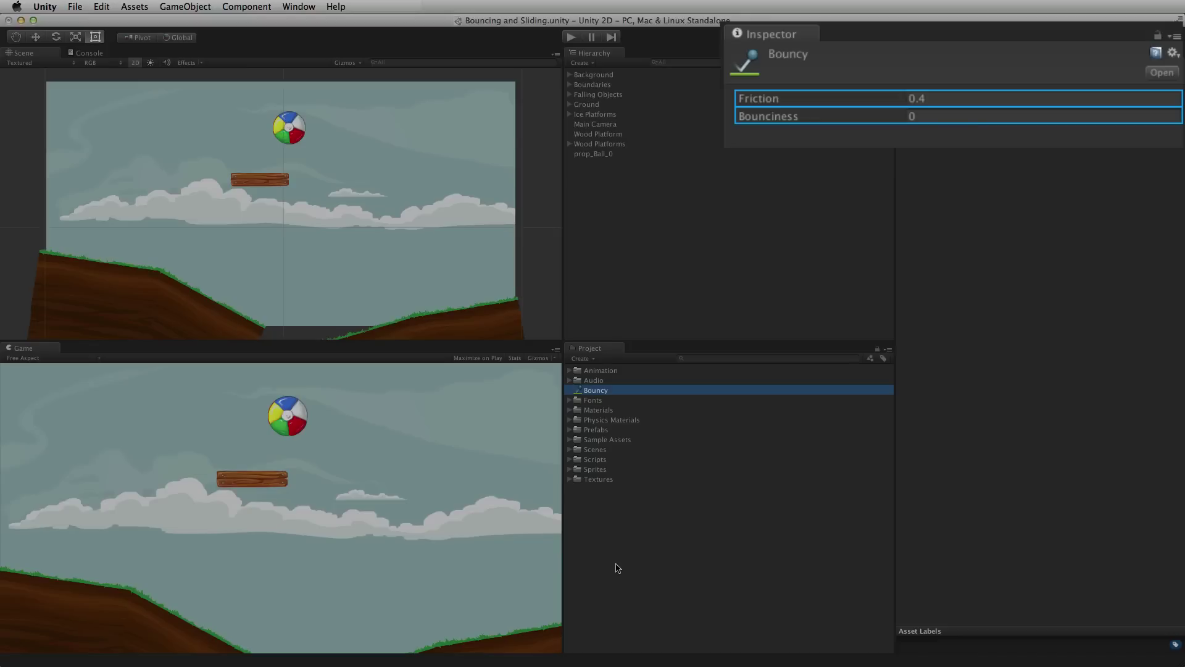
Set the Bouncy material's Friction to 0.2 and Bounciness to 0.8.
left_click(952, 102)
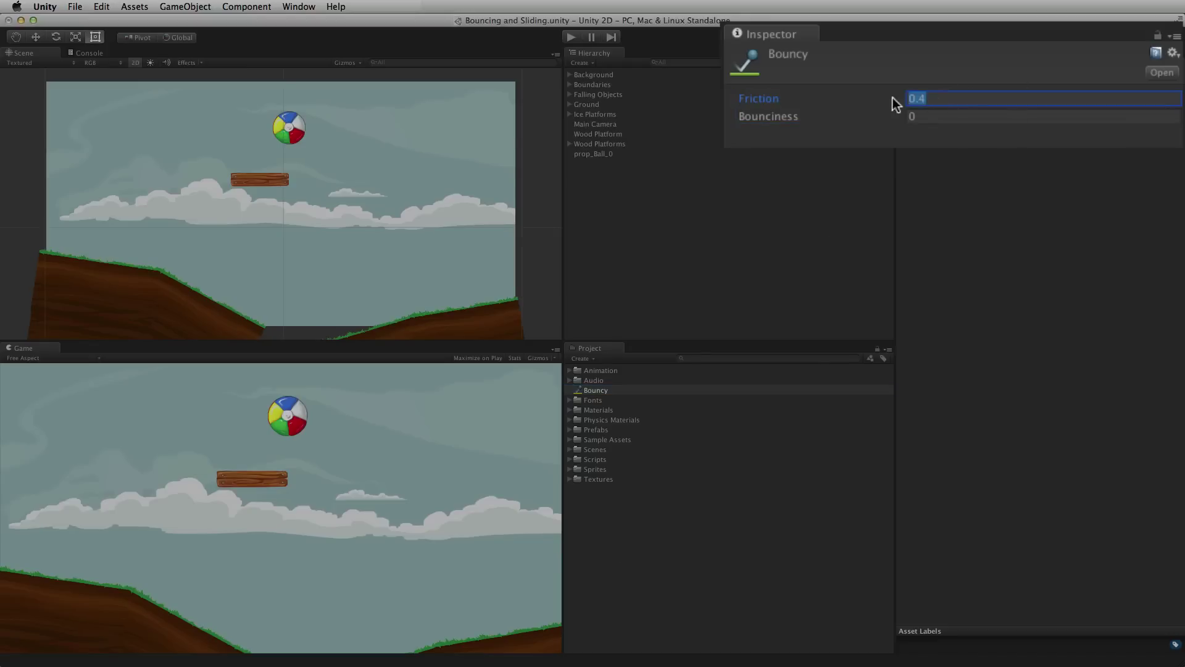
type(".2")
key("Tab")
type("0.8")
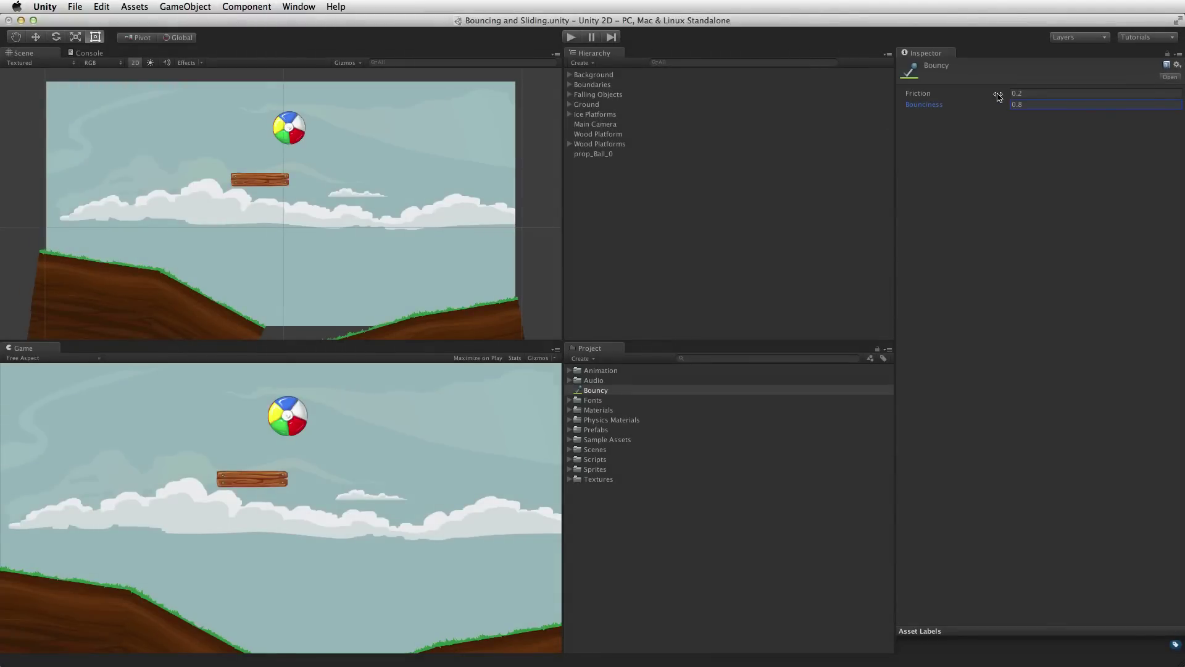
left_click(596, 153)
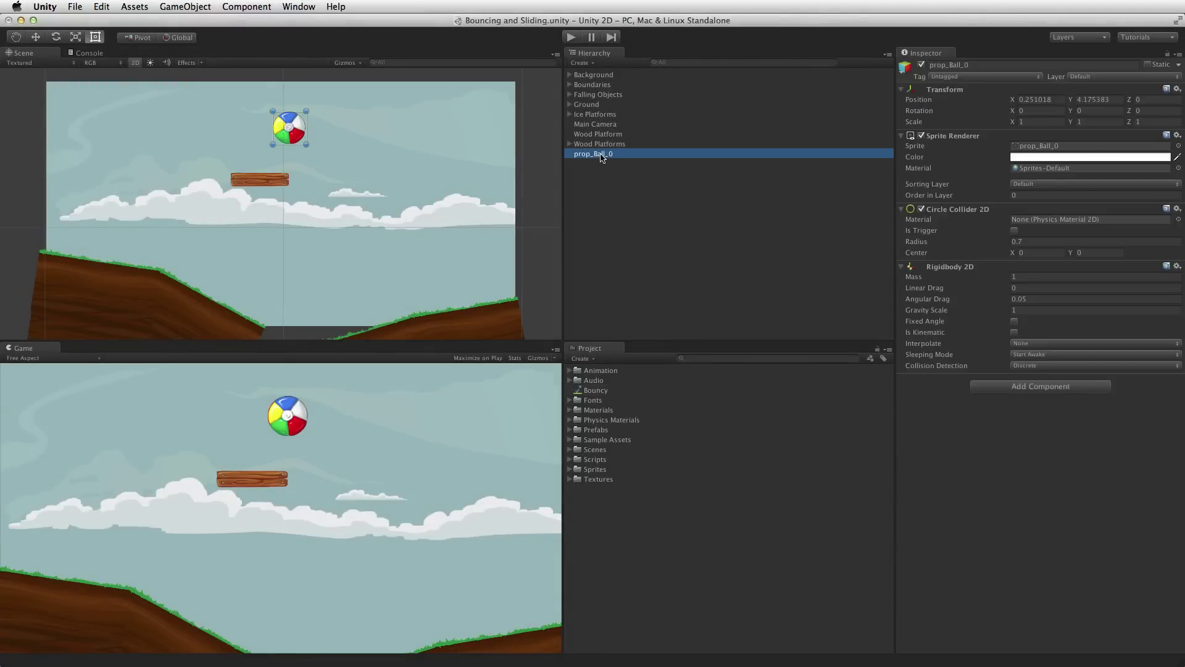
left_click(589, 391)
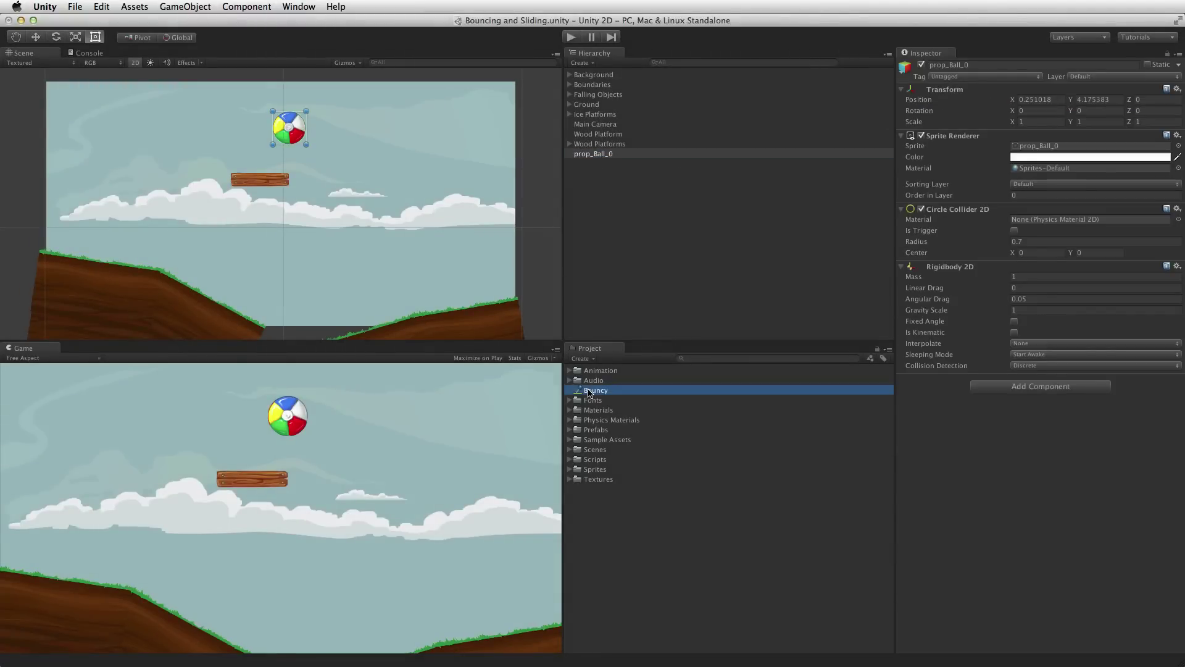
left_click_drag(589, 391, 1032, 222)
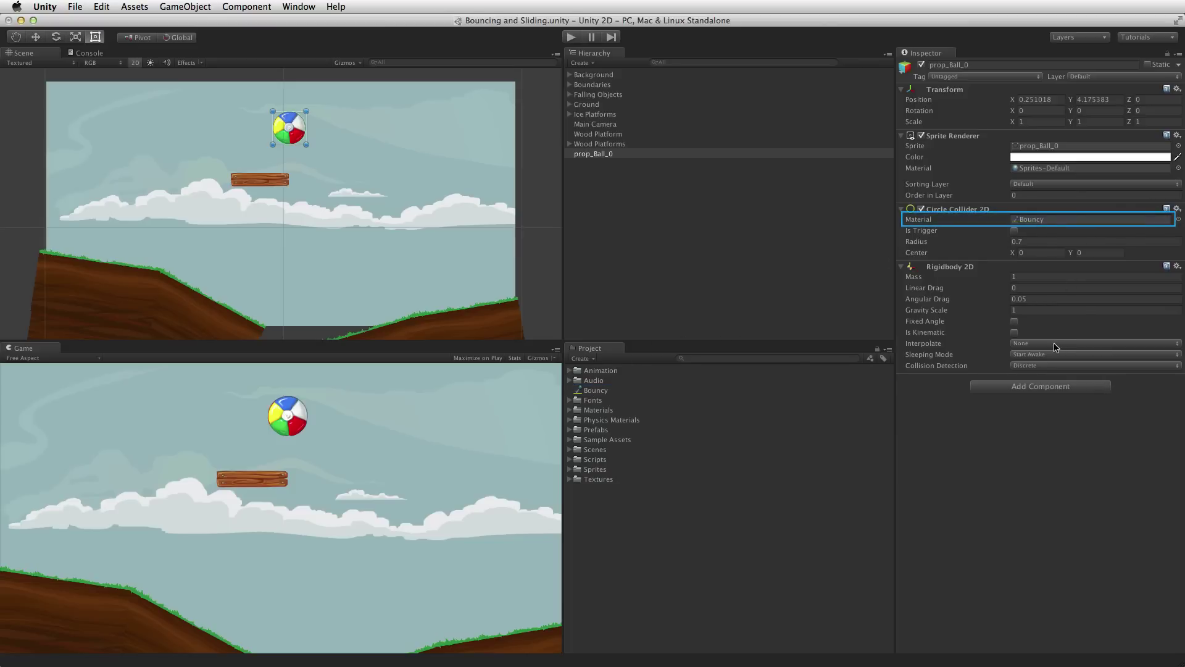
key("super+p")
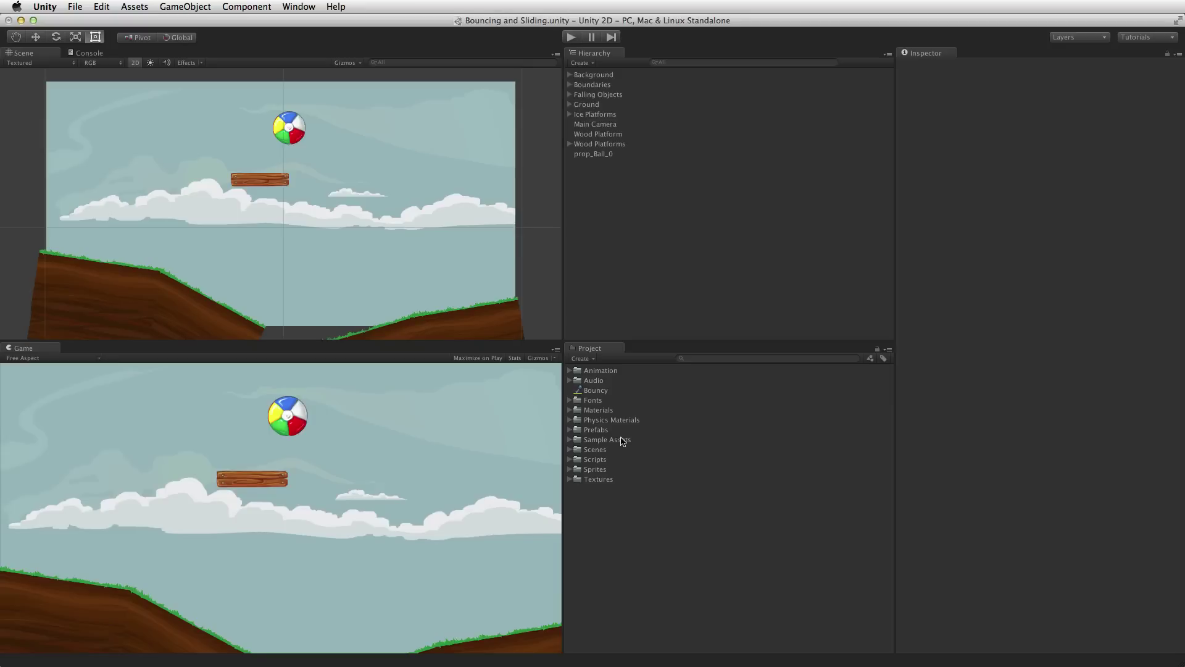
Drag env_Plank_Ice from Sprites > _Environment into the scene below the wooden platform.
left_click(570, 469)
left_click_drag(609, 587, 657, 193)
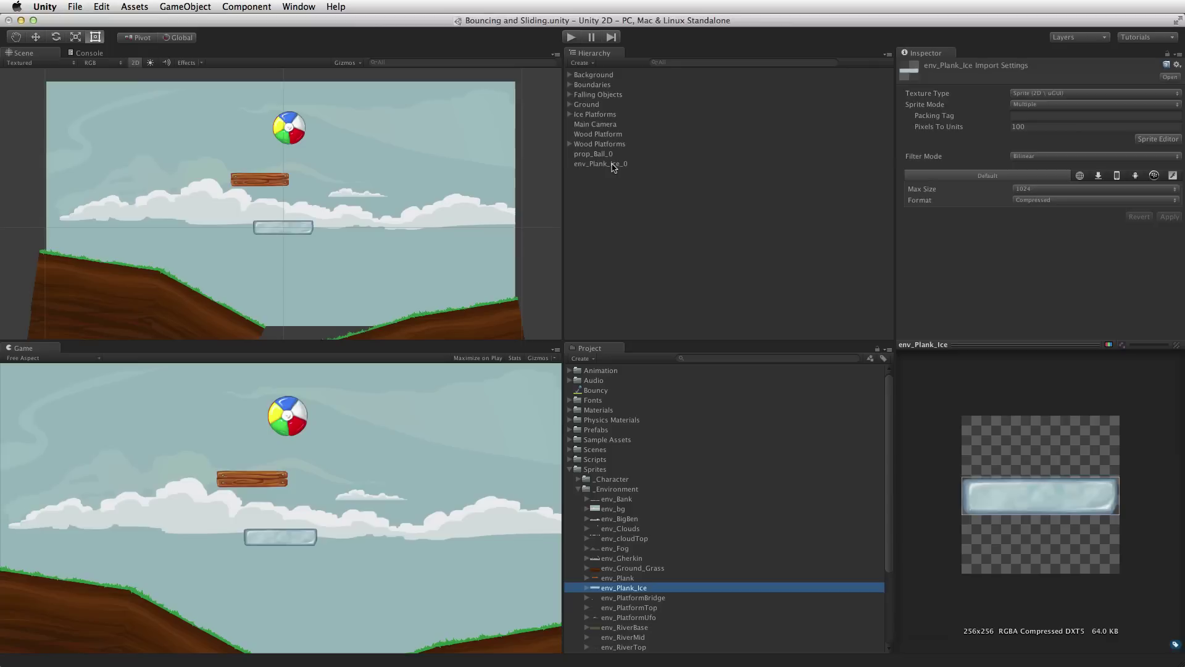
left_click(613, 165)
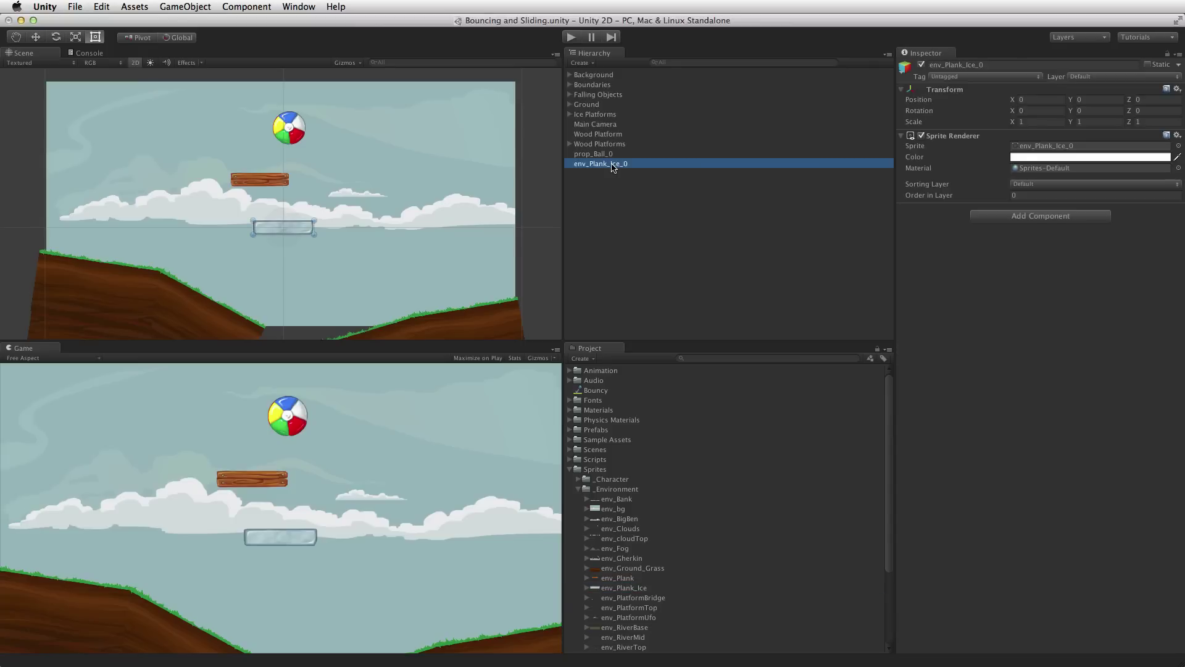
Give env_Plank_Ice_0 a Box Collider 2D sized 2.56 × 0.61.
left_click(1036, 217)
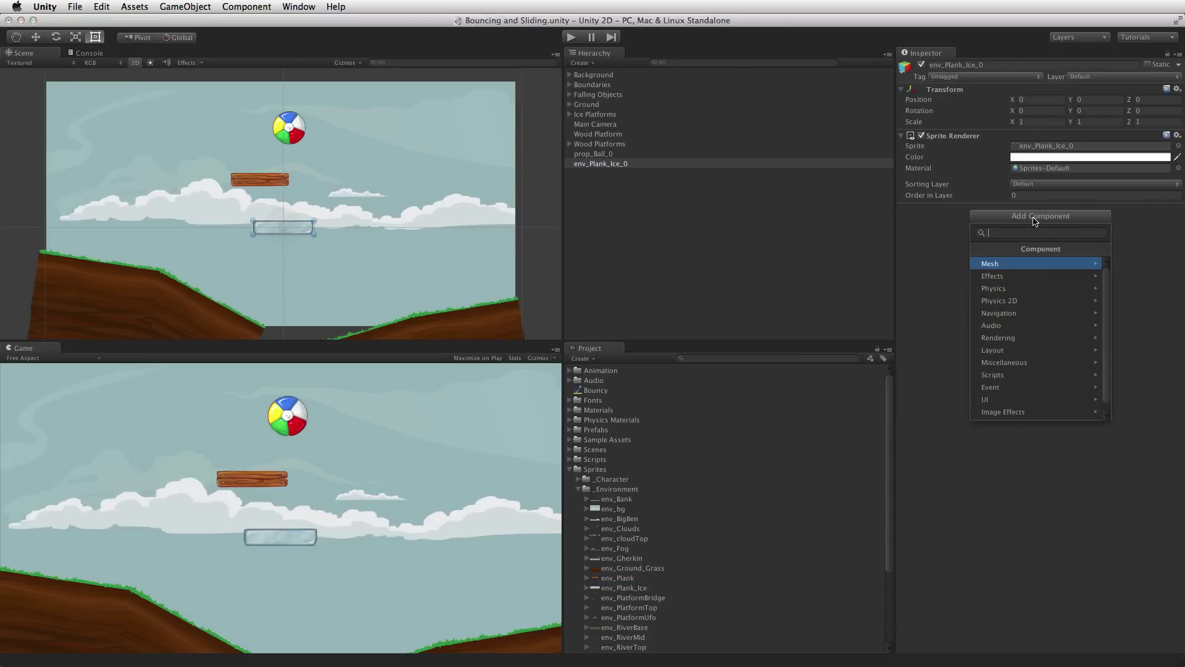
left_click(1022, 301)
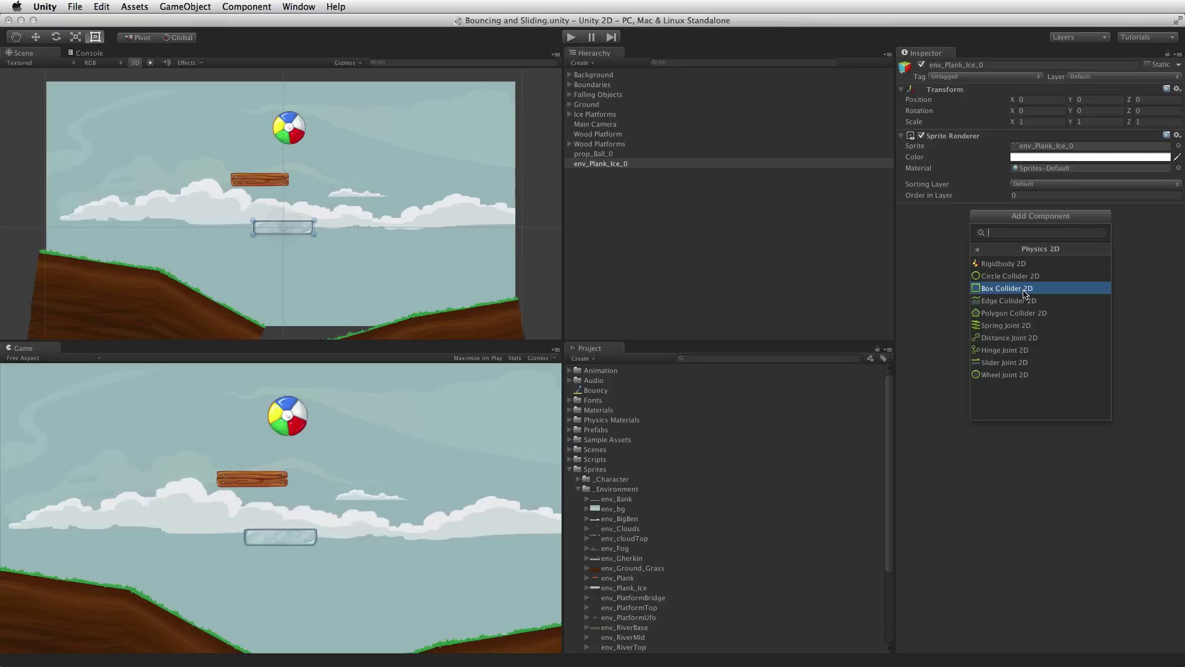
left_click(1025, 294)
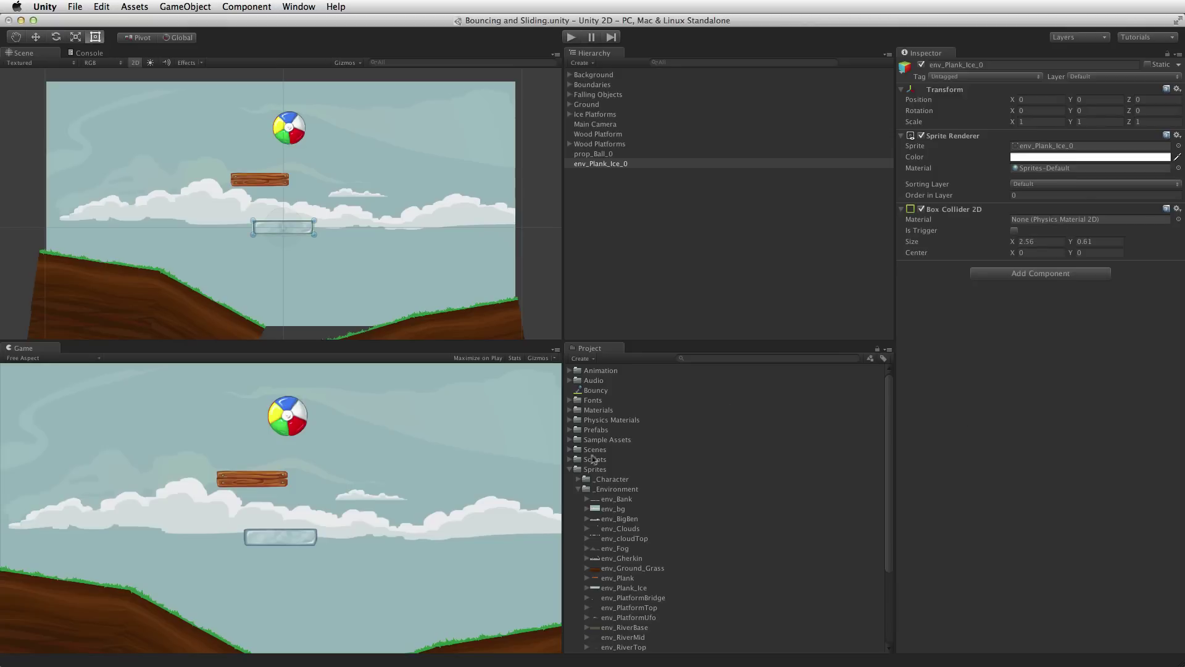
left_click(569, 470)
left_click(648, 525)
Create a Physics2D Material named Slippery and assign it to the ice plank.
left_click(582, 359)
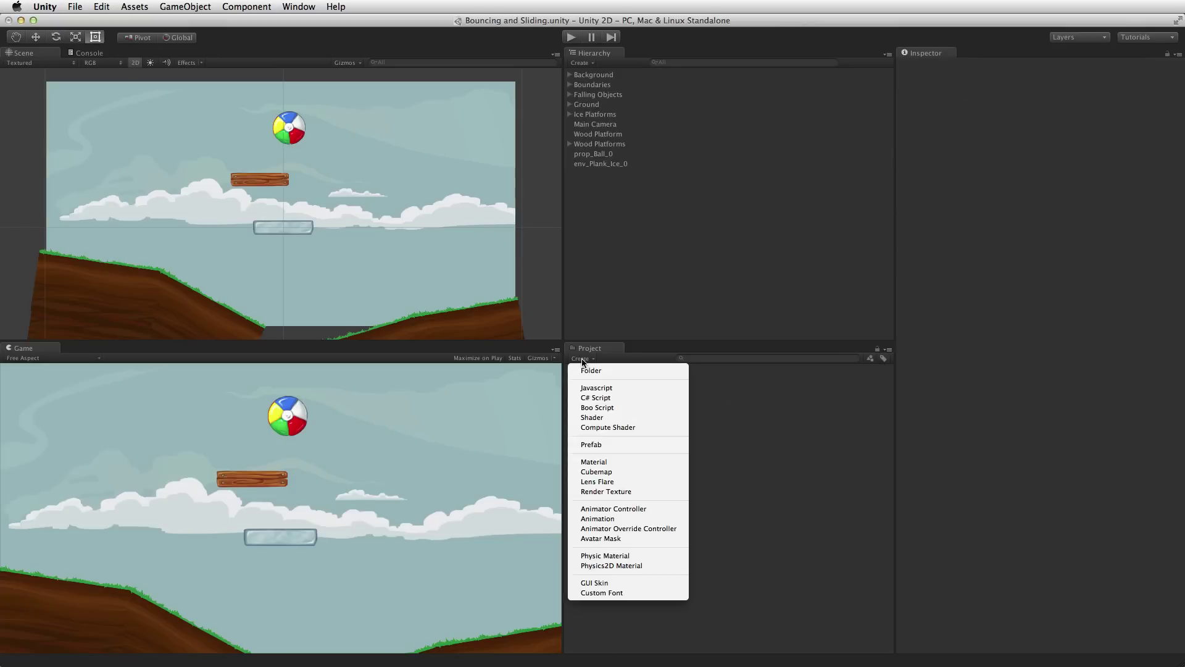
left_click(654, 566)
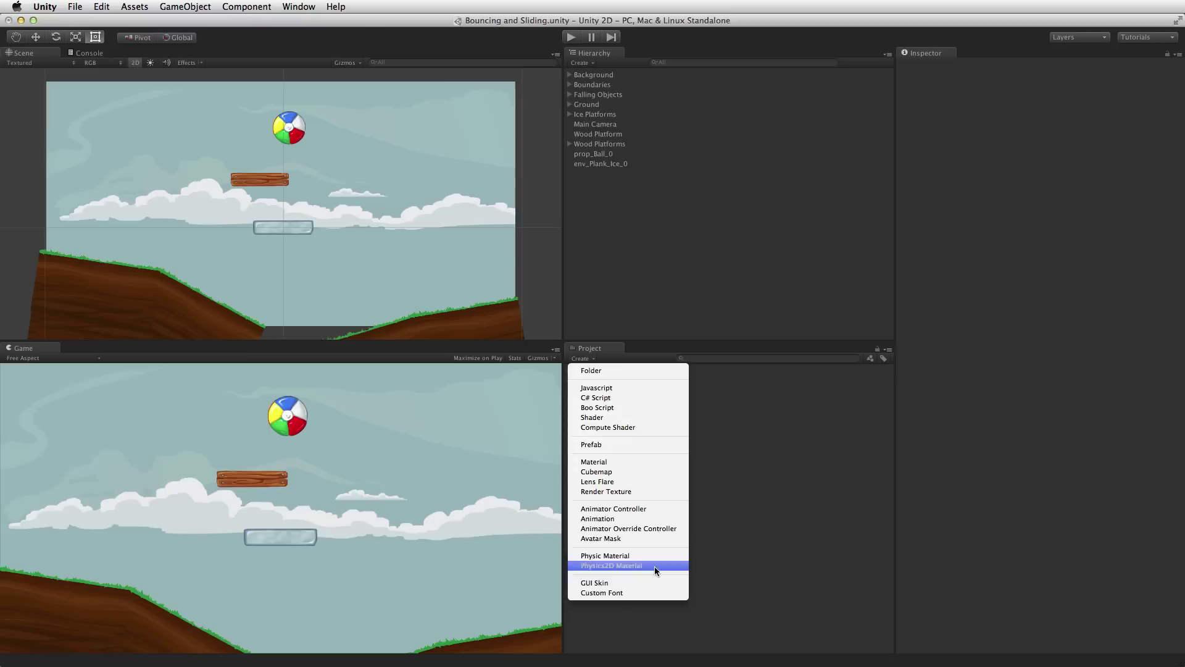
type("Slippery")
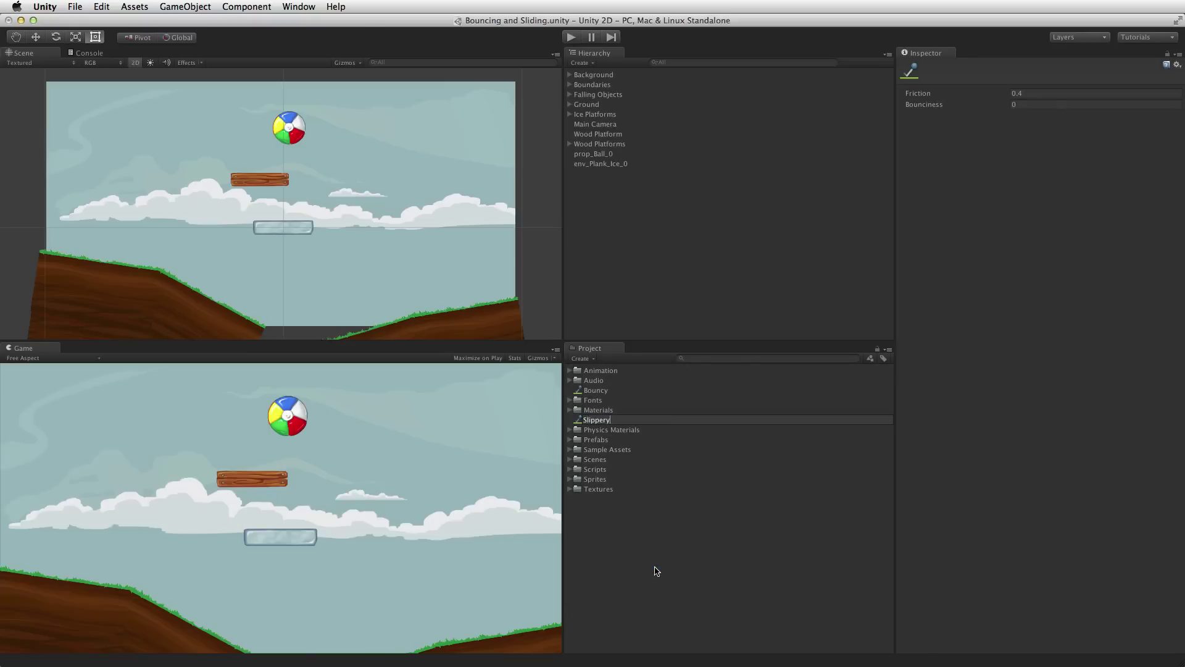
key("Return")
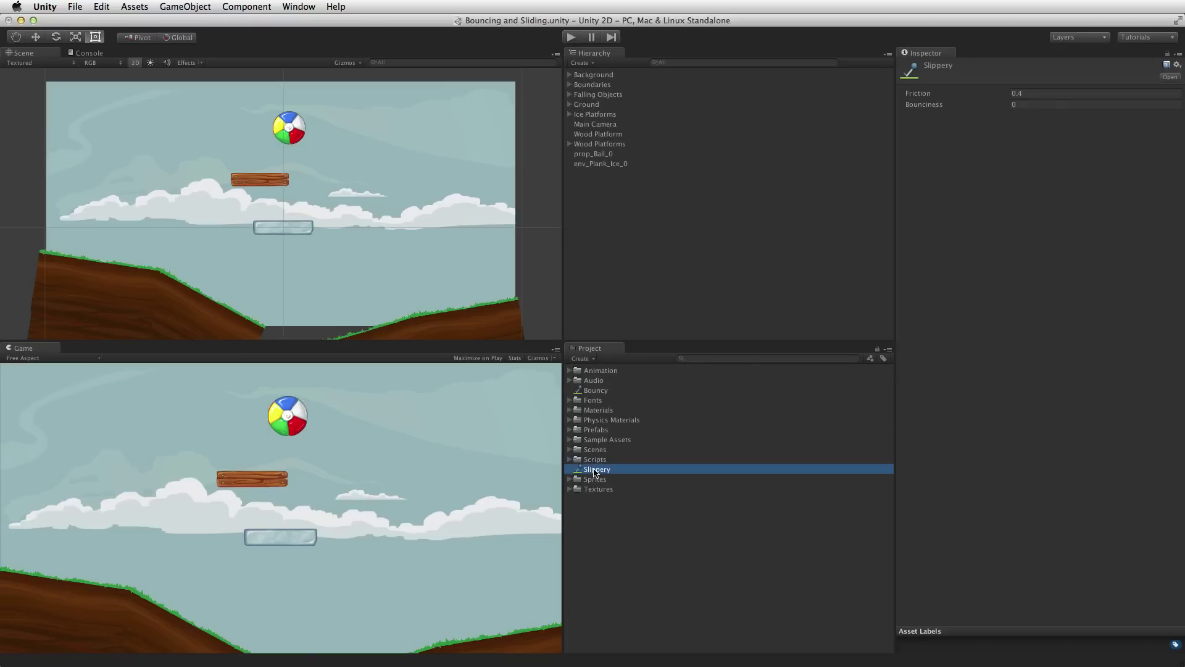
left_click_drag(673, 443, 640, 165)
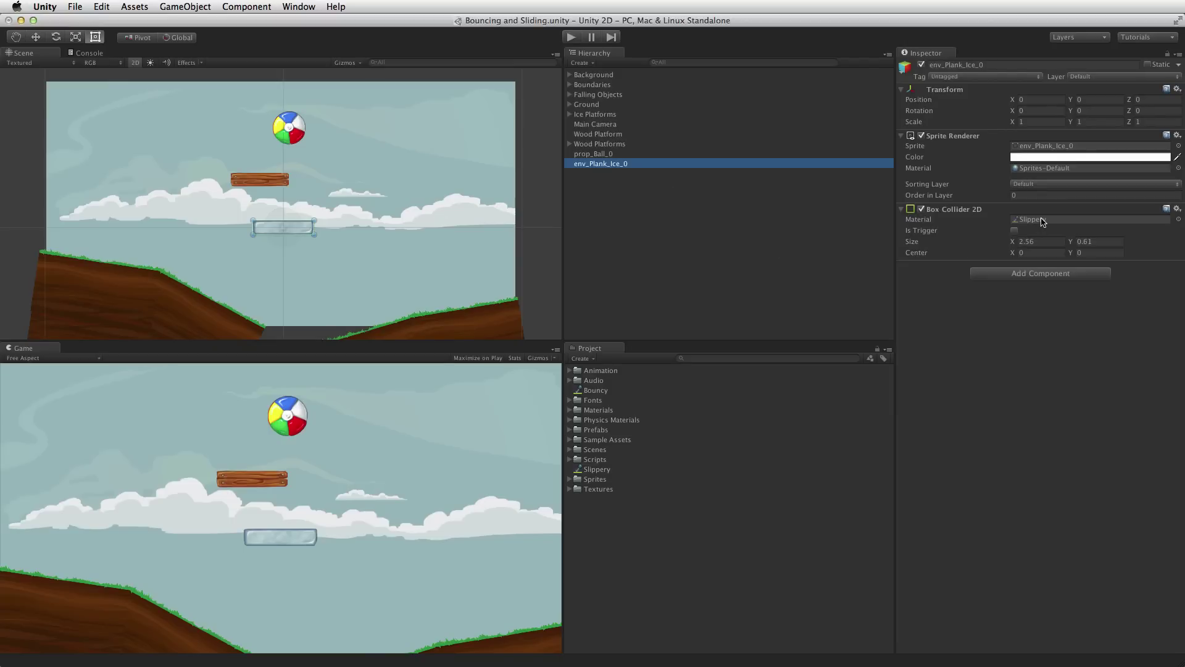
Set the Slippery material's Friction to 0.
left_click(1042, 220)
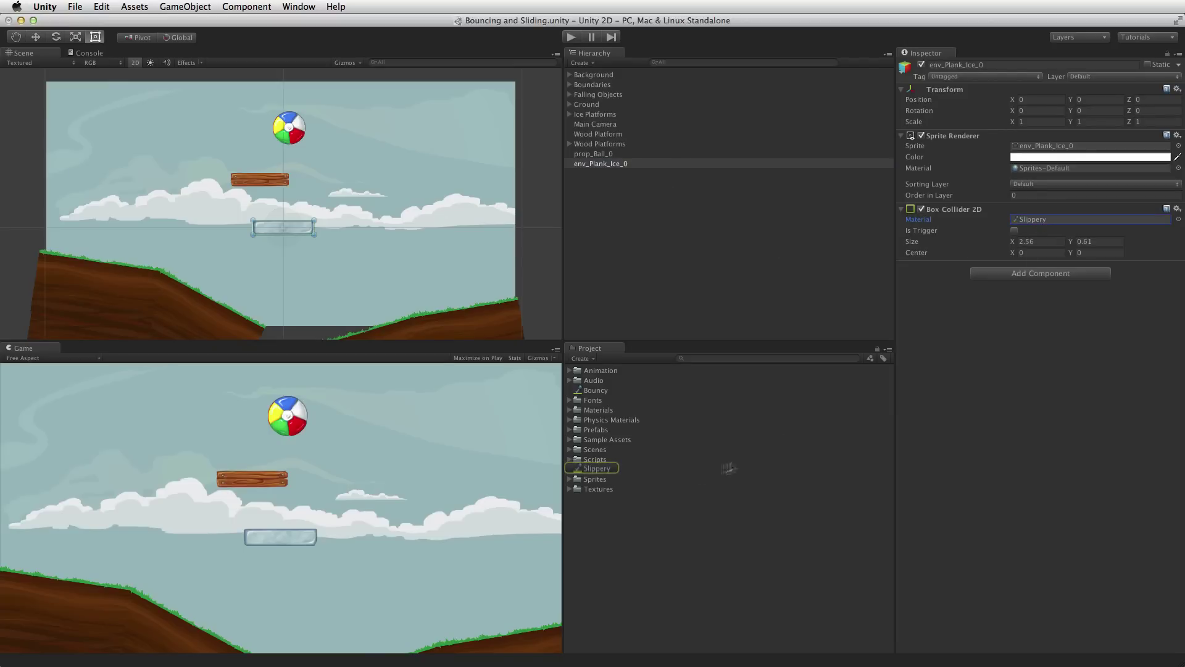
left_click(597, 469)
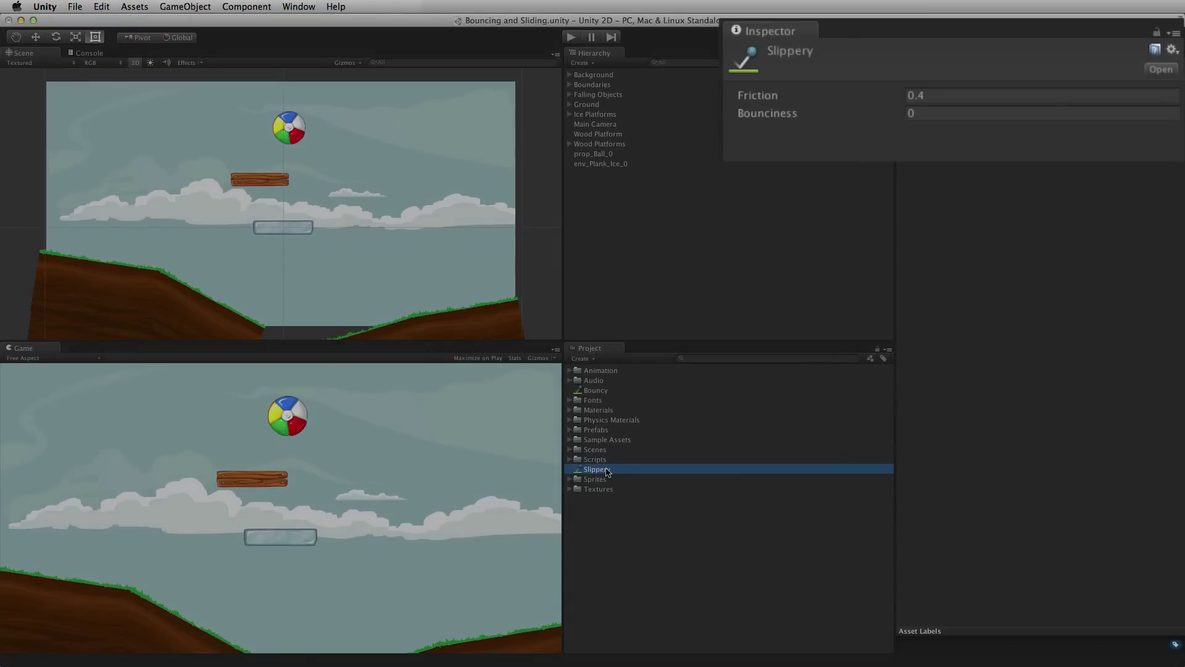
left_click(951, 95)
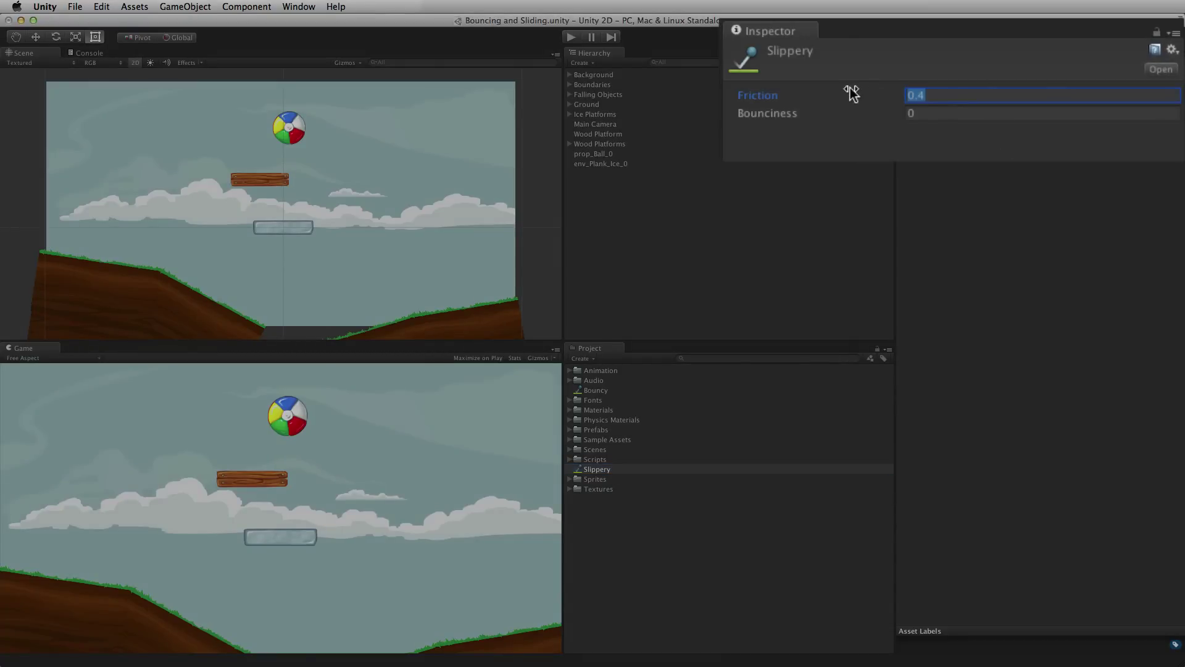
type("0")
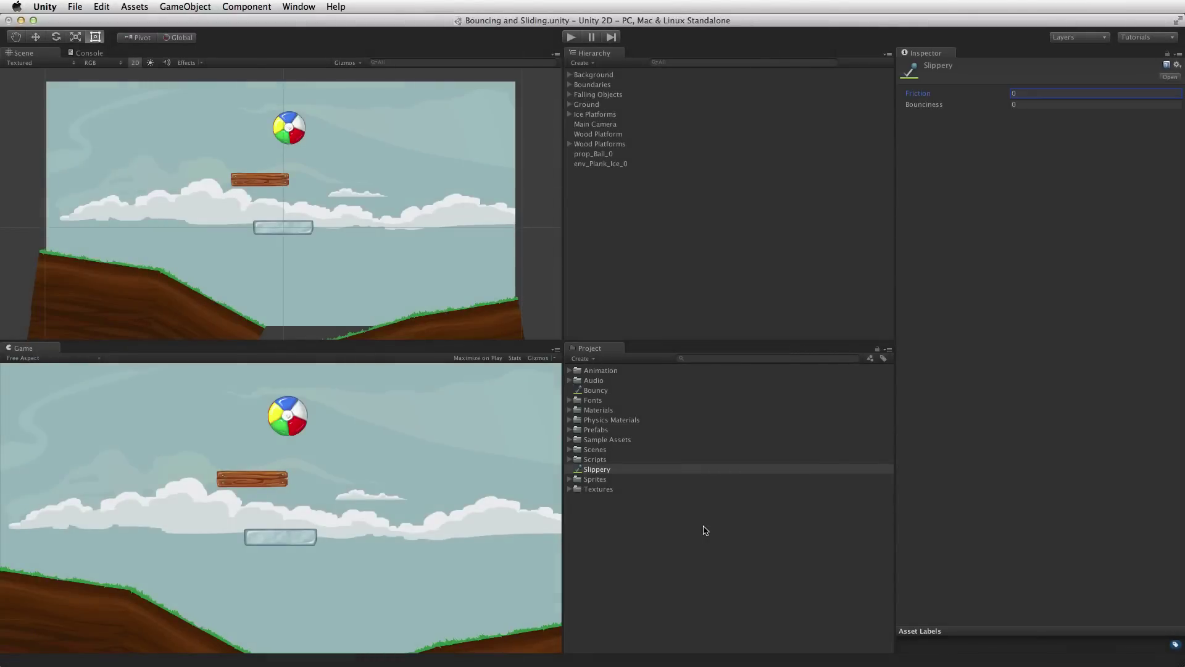
Move the ice plank up and right, stretch it longer and tilt it about 36 degrees.
left_click(290, 226)
left_click_drag(296, 228, 475, 136)
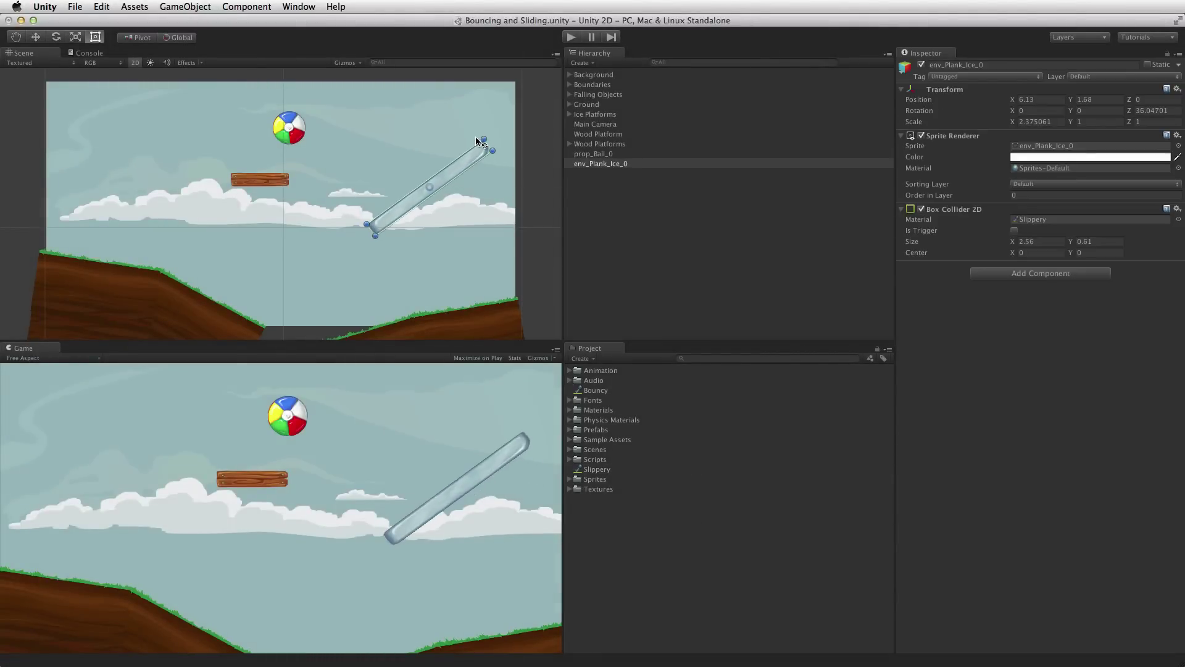
left_click(569, 429)
Drop a 16Tons weight above the tilted plank and run the scene to test it.
left_click_drag(602, 439, 449, 94)
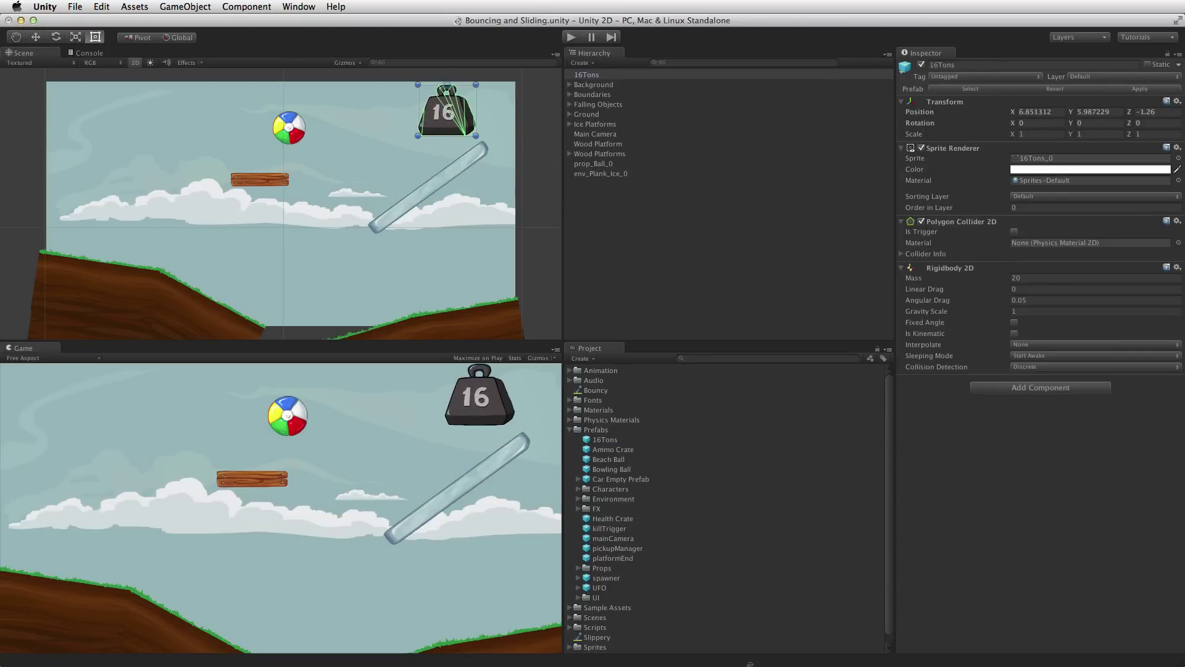
left_click(569, 430)
left_click(605, 226)
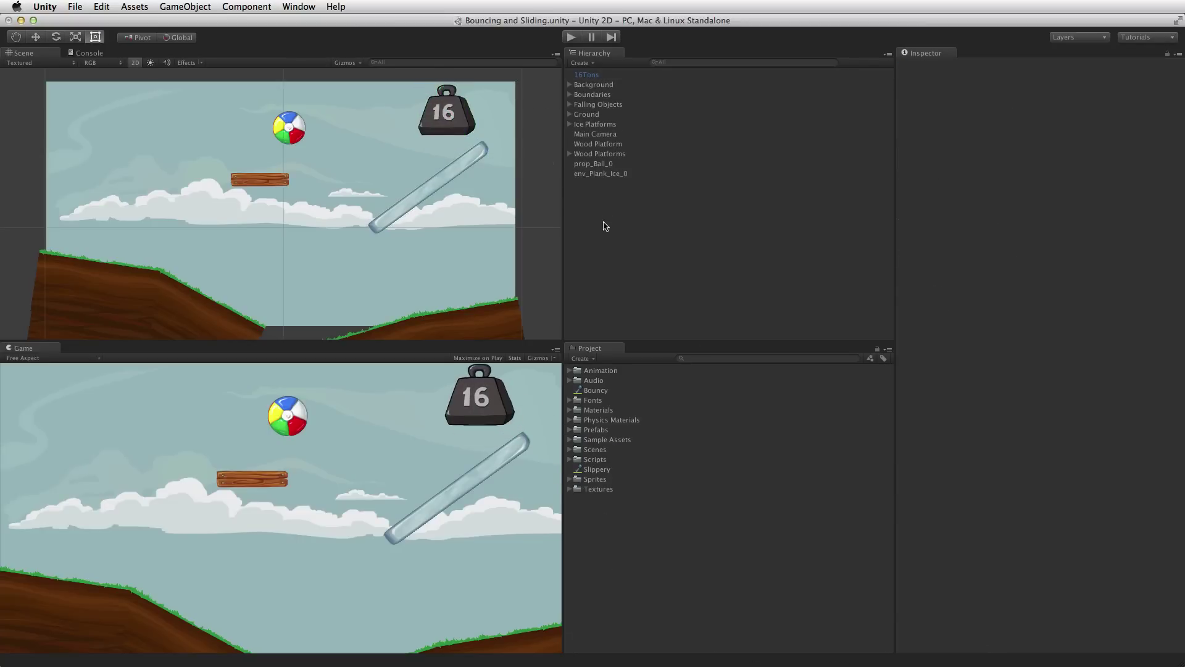
left_click(571, 37)
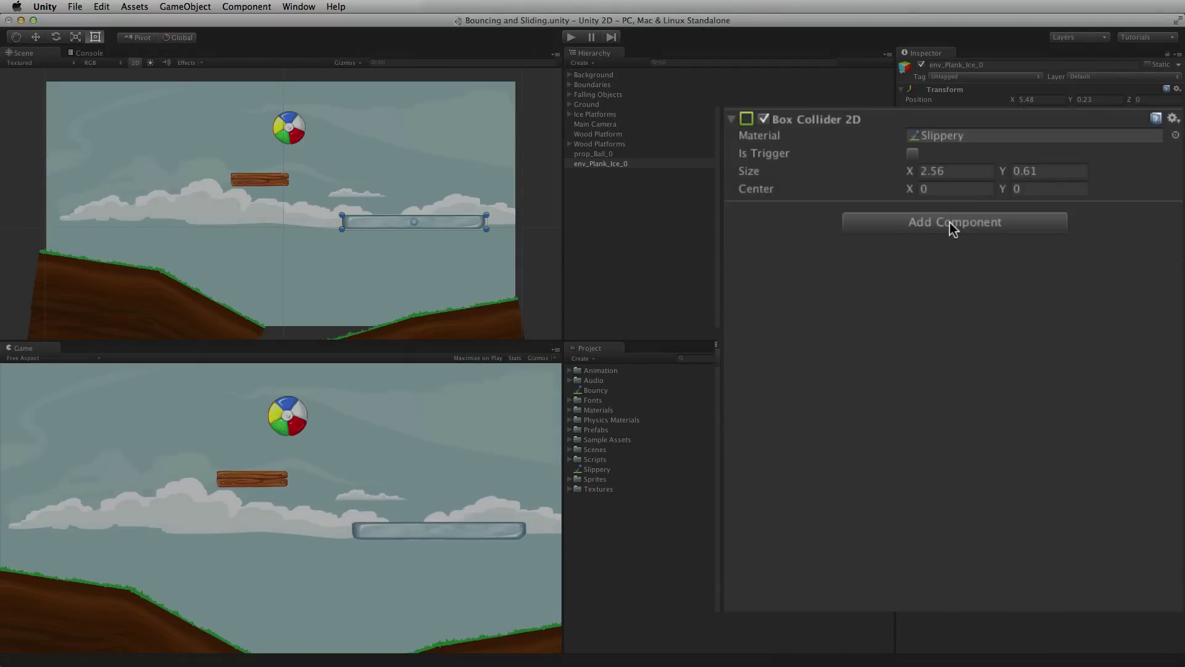
Add a Rigidbody 2D with Is Kinematic ticked to the ice plank and run the scene.
left_click(1041, 275)
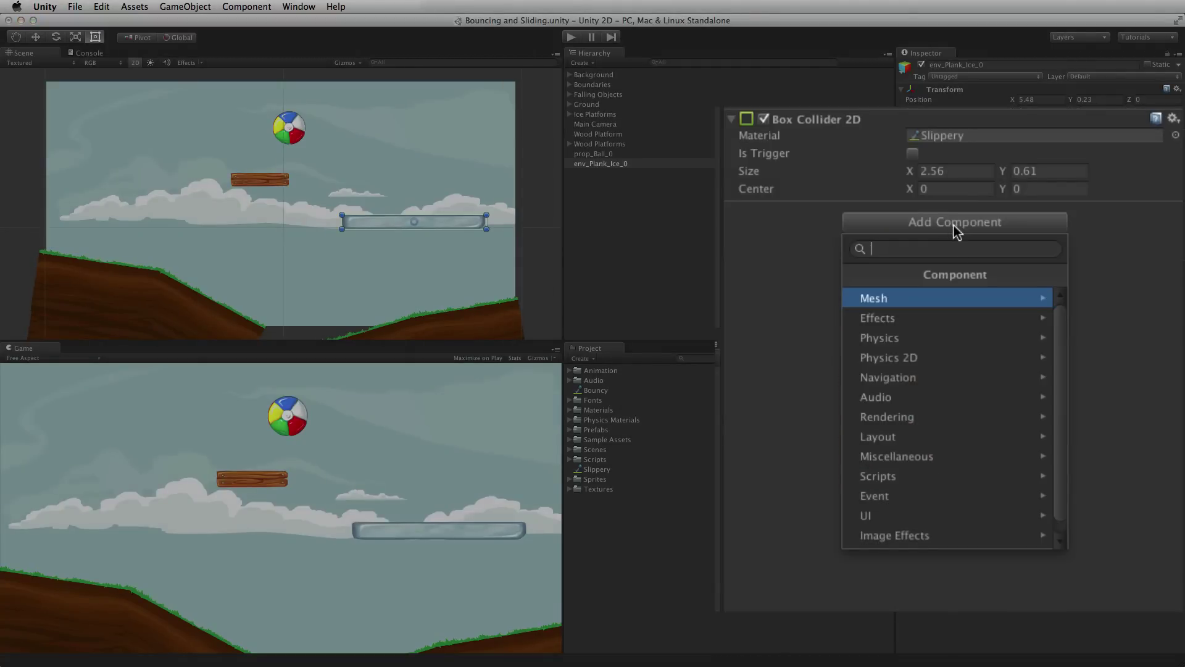
left_click(958, 359)
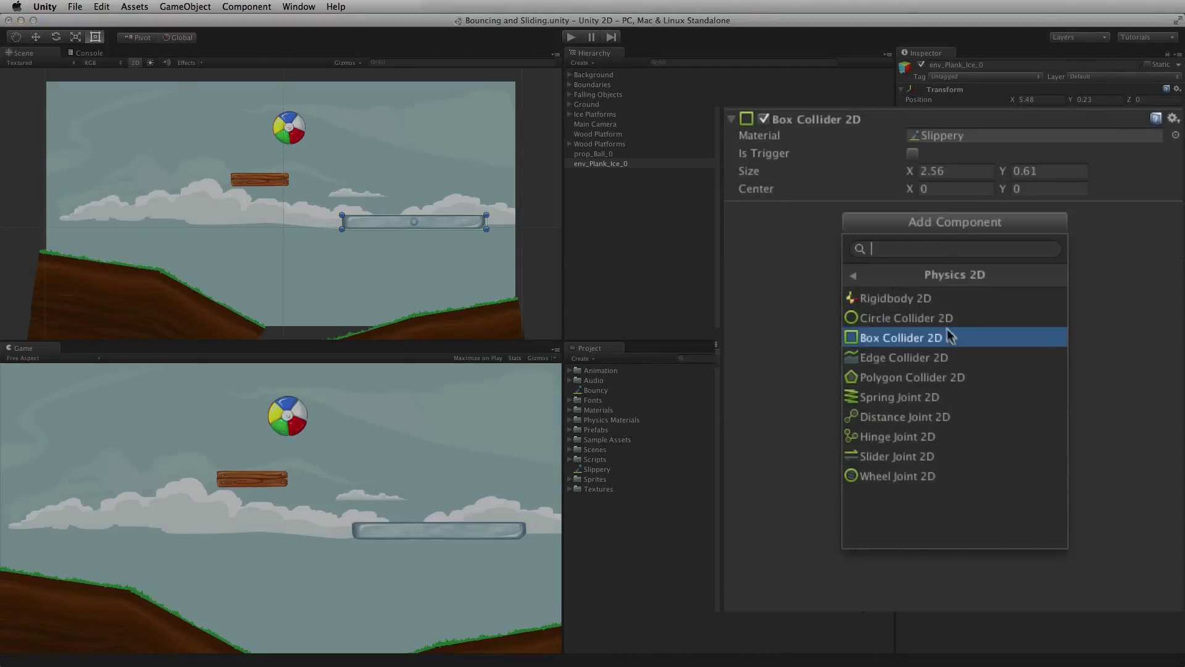
left_click(936, 298)
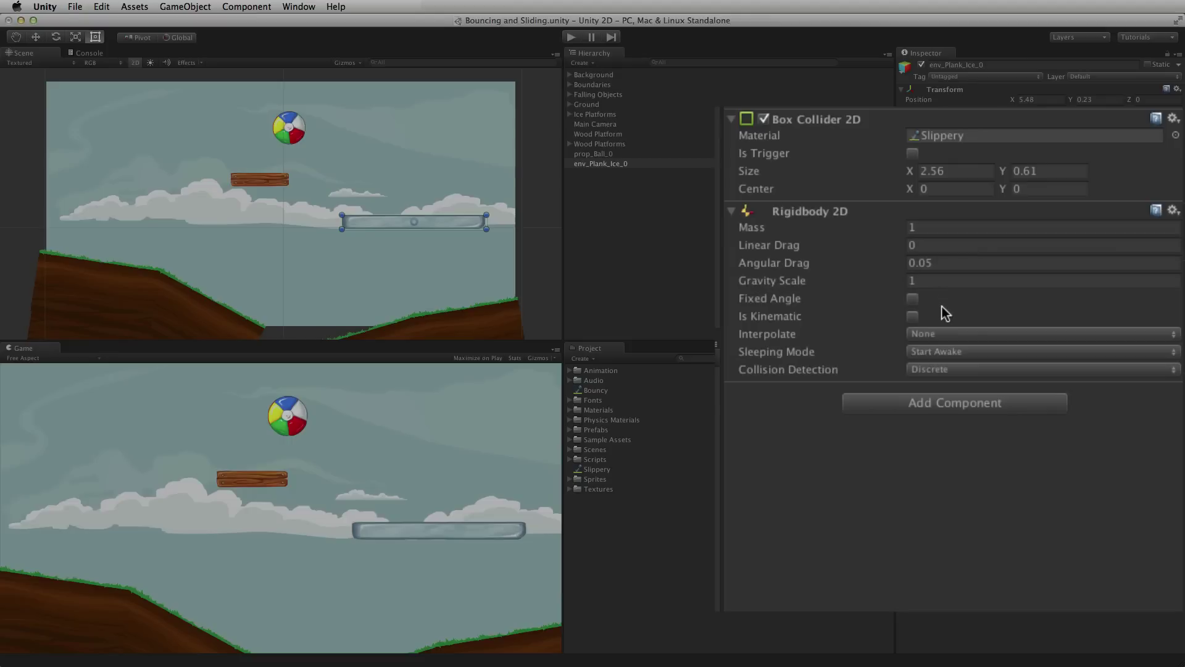
left_click(913, 317)
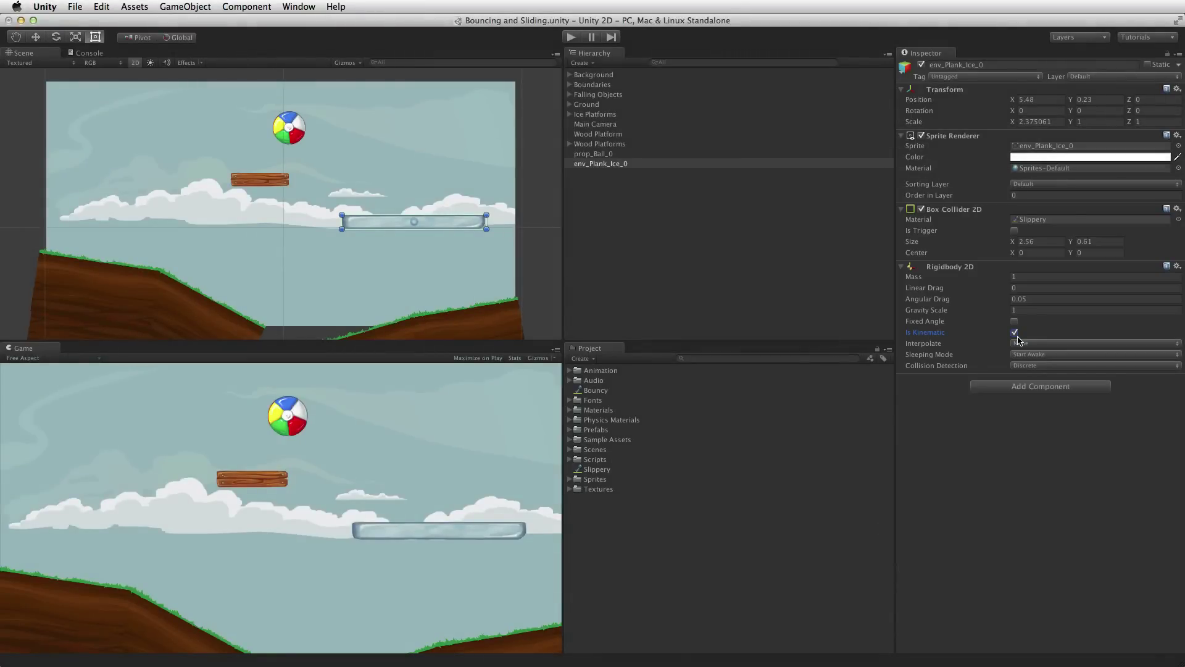
left_click(571, 37)
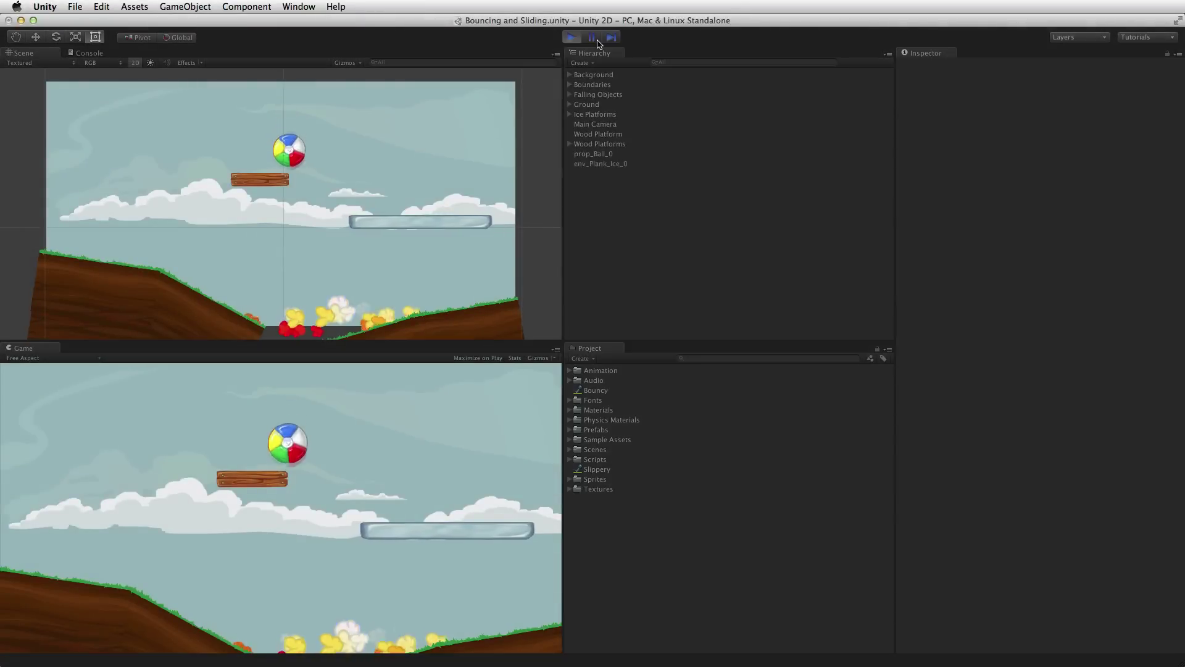